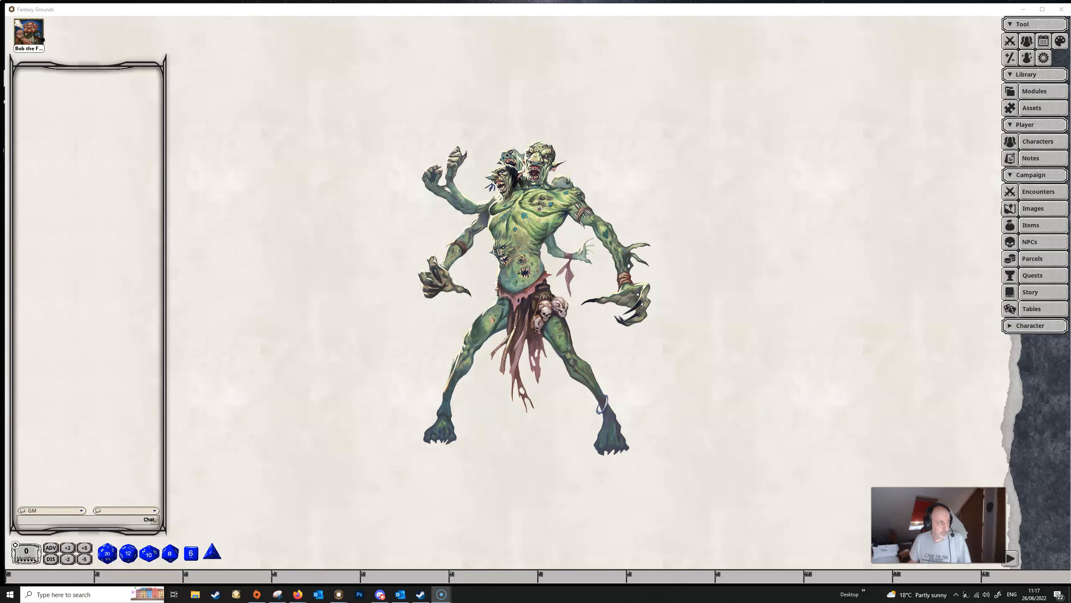
# Step: Review the 5E Effects for Advanced Automation wiki page in the browser, and return to the Fantasy Grounds desktop
pyautogui.moveTo(0, 51); pyautogui.dragTo(486, 22)
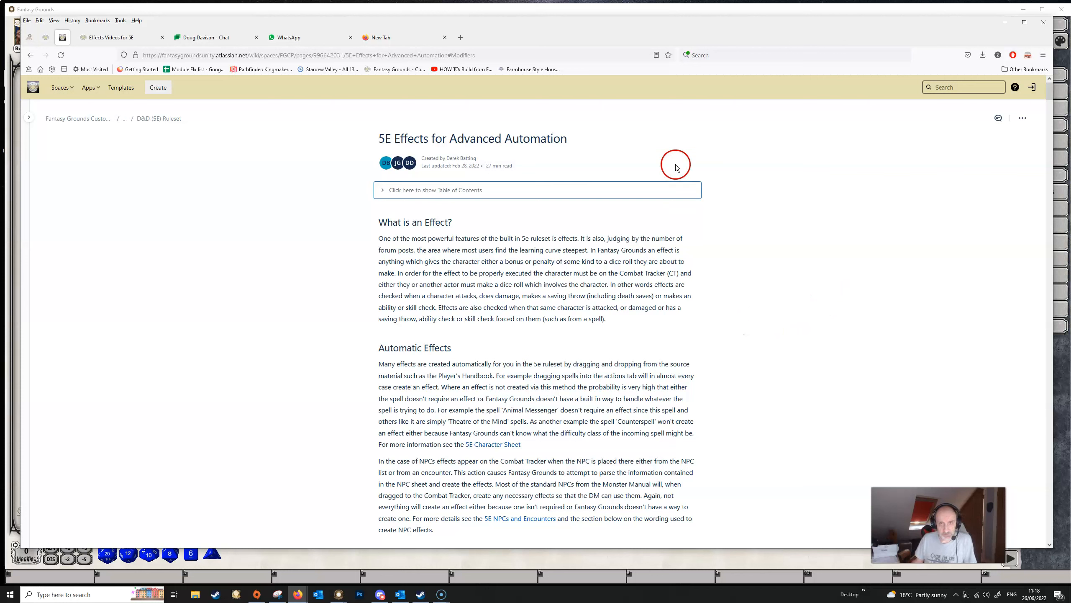
pyautogui.click(640, 27)
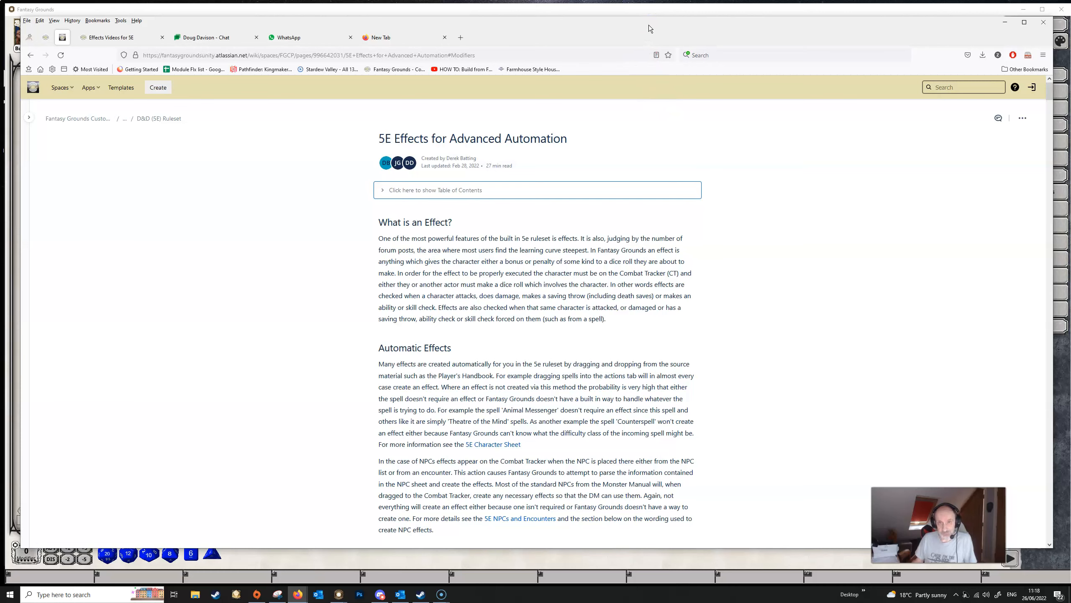
pyautogui.moveTo(649, 25); pyautogui.dragTo(0, 81)
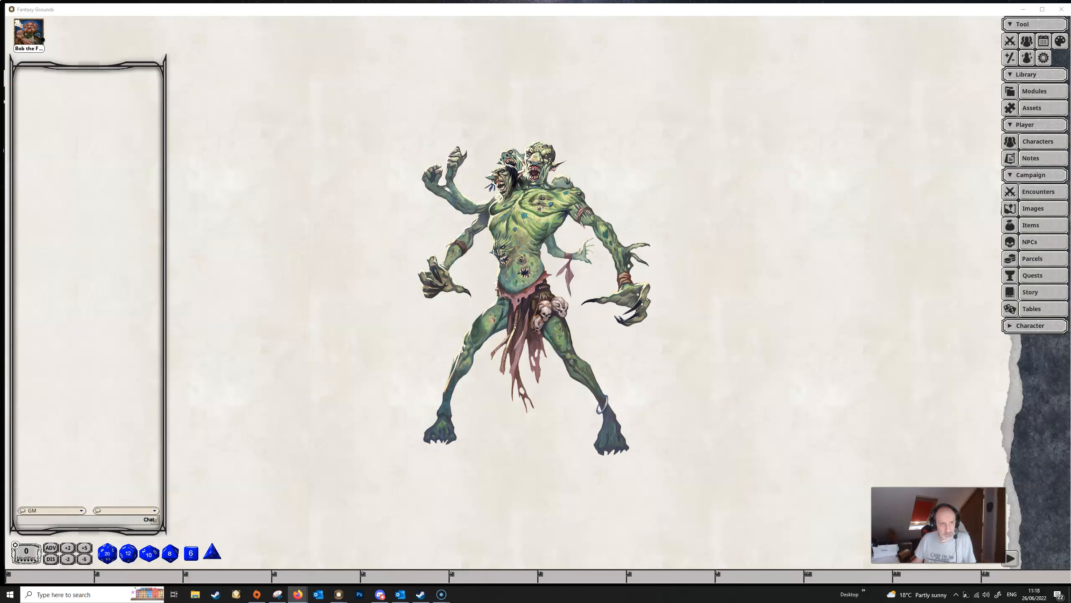
# Step: Open Bob the Fighter's character sheet and add a power named Effects in the ability group Examples
pyautogui.doubleClick(40, 26)
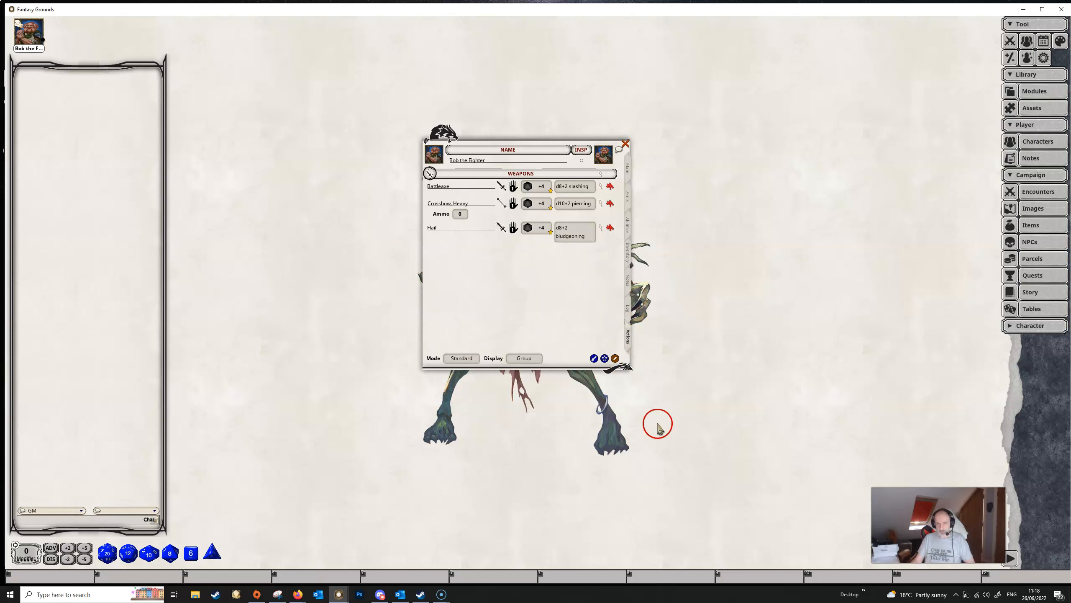
pyautogui.click(605, 359)
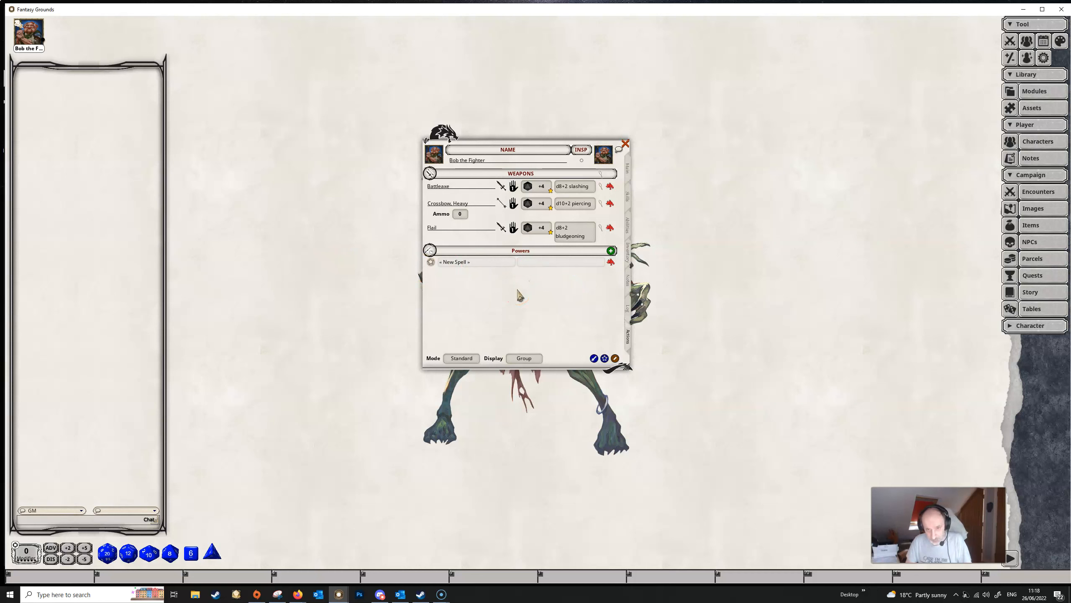
pyautogui.click(488, 273)
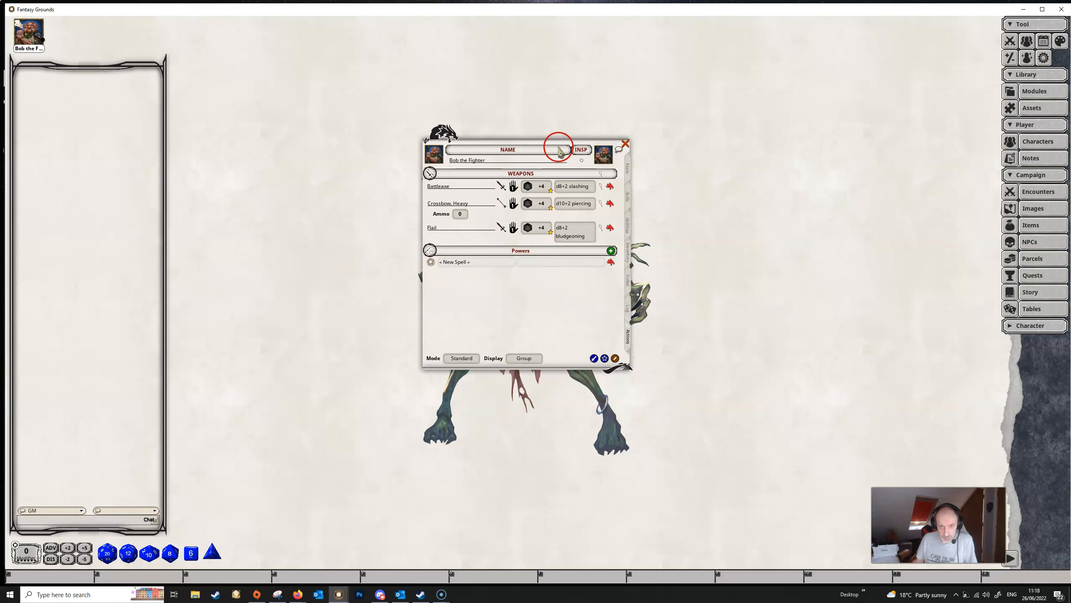
pyautogui.click(16, 585)
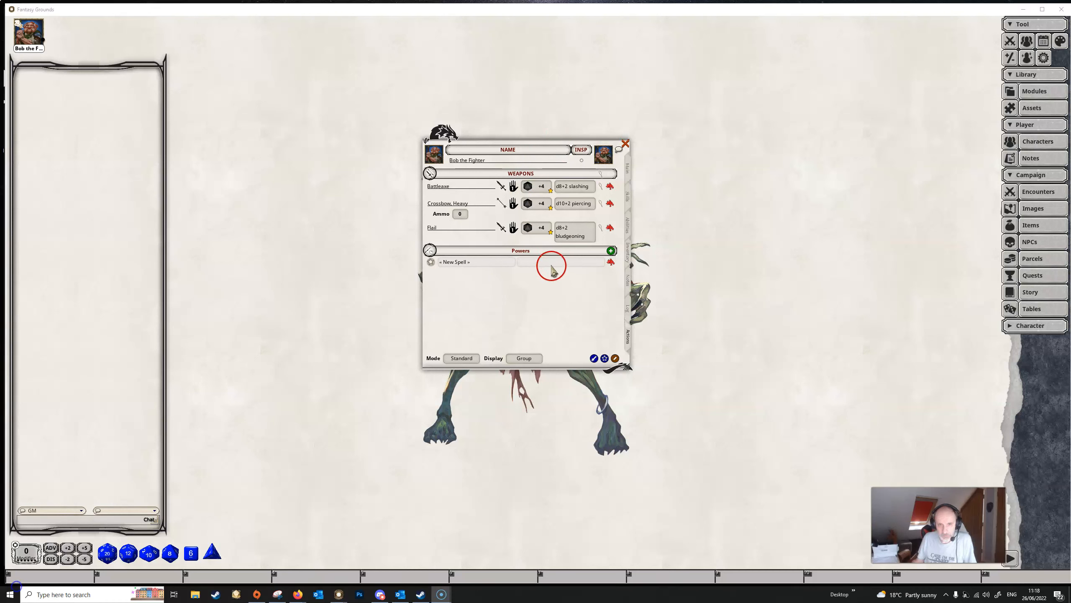
pyautogui.click(551, 269)
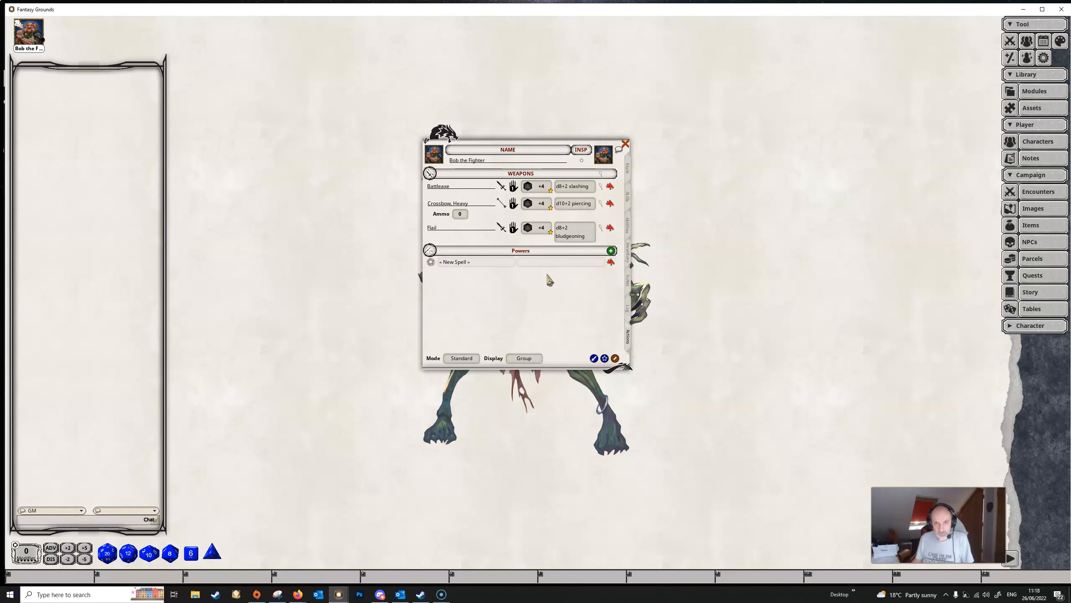
pyautogui.write('Examples')
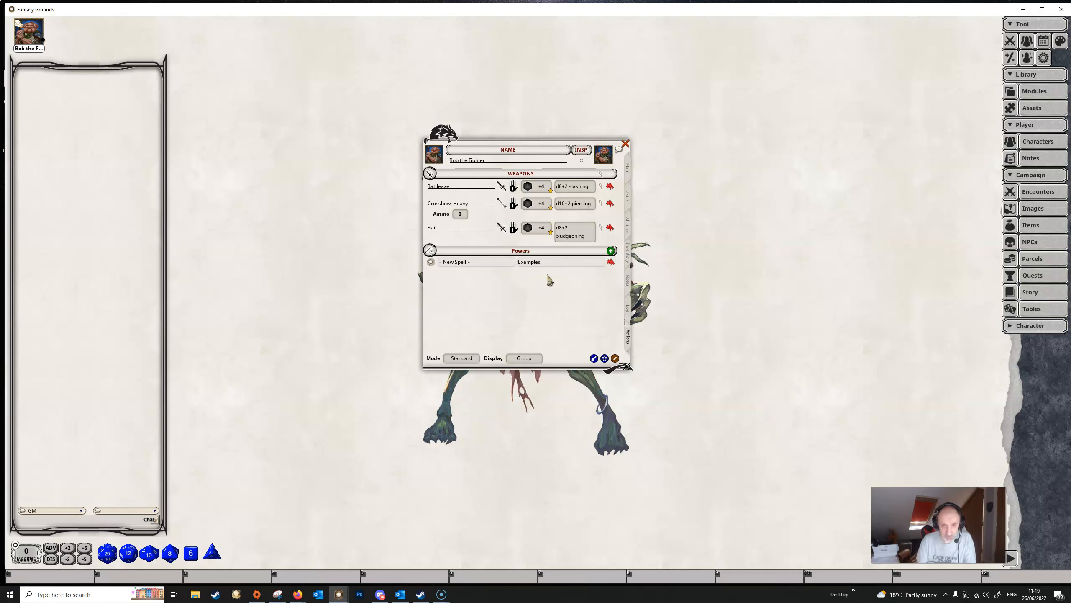
pyautogui.press('Tab')
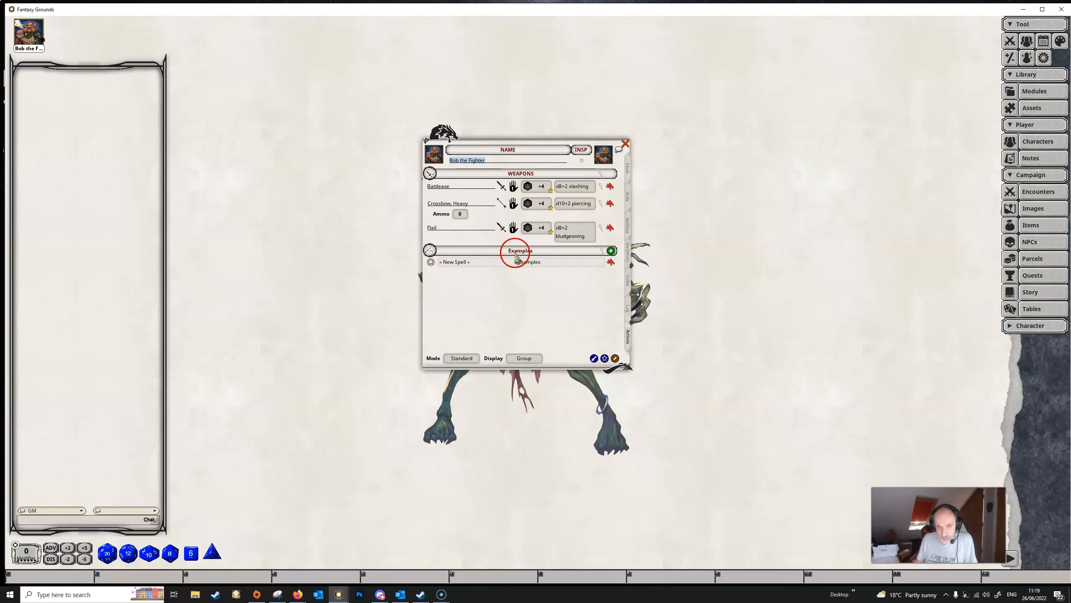
pyautogui.click(479, 262)
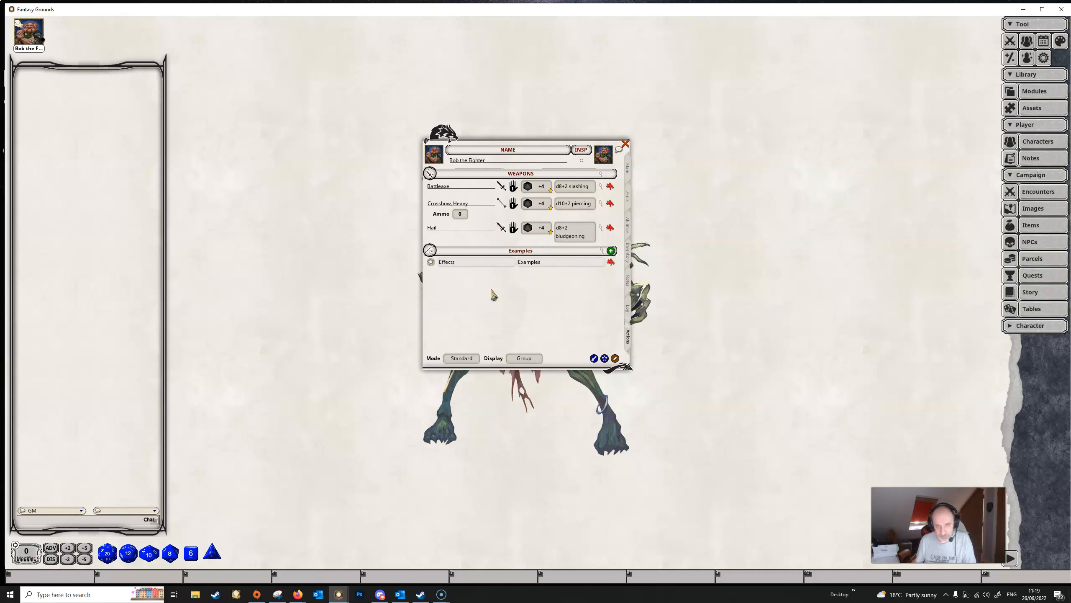
# Step: Add an effect action to the Effects power
pyautogui.moveTo(555, 287); pyautogui.dragTo(479, 307)
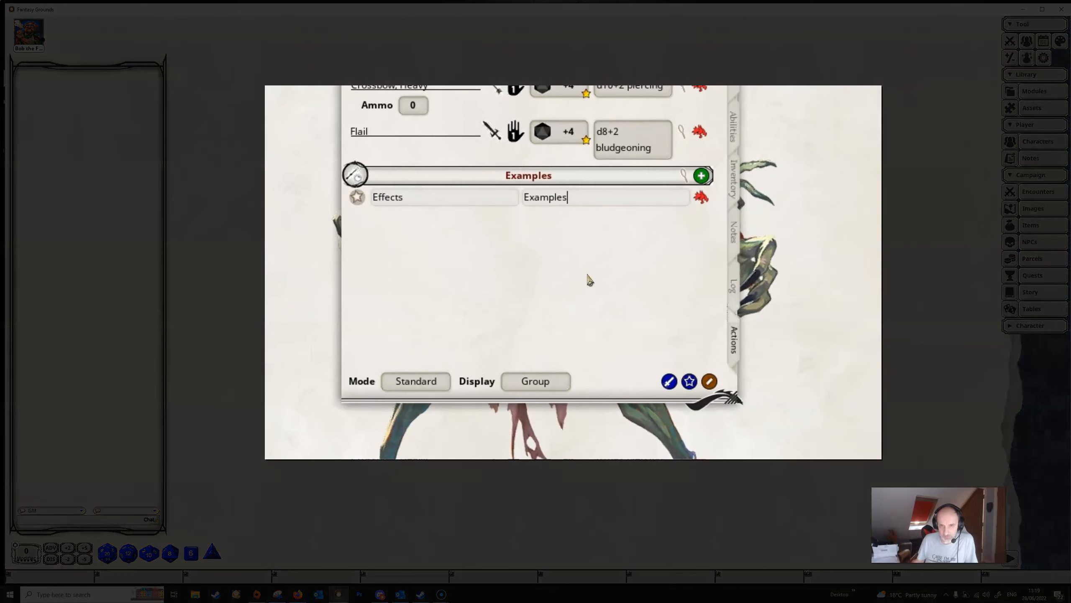
pyautogui.click(611, 202)
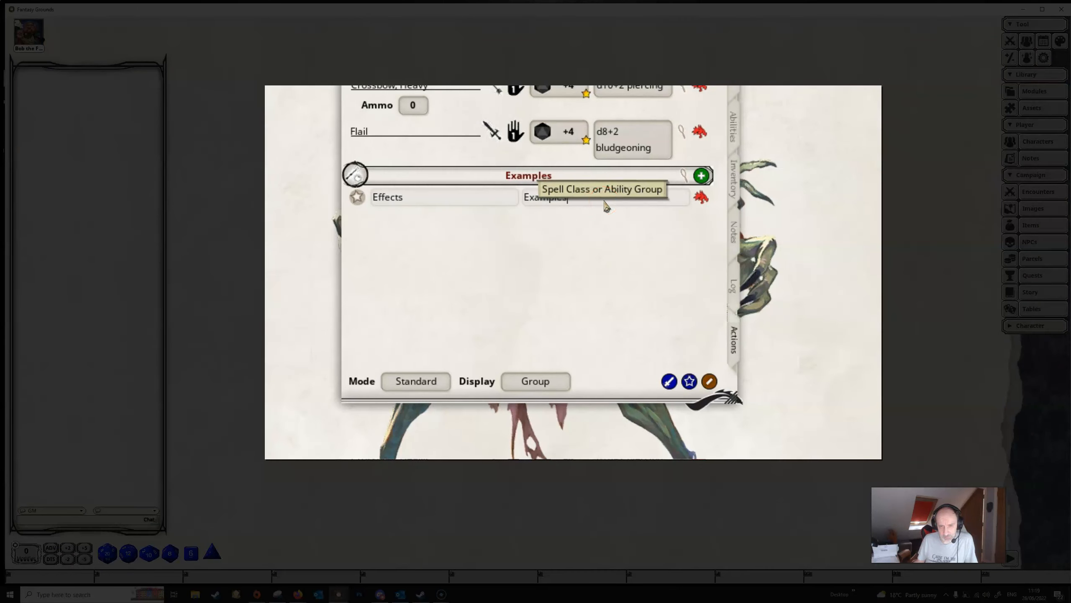
pyautogui.click(598, 196)
pyautogui.rightClick(599, 199)
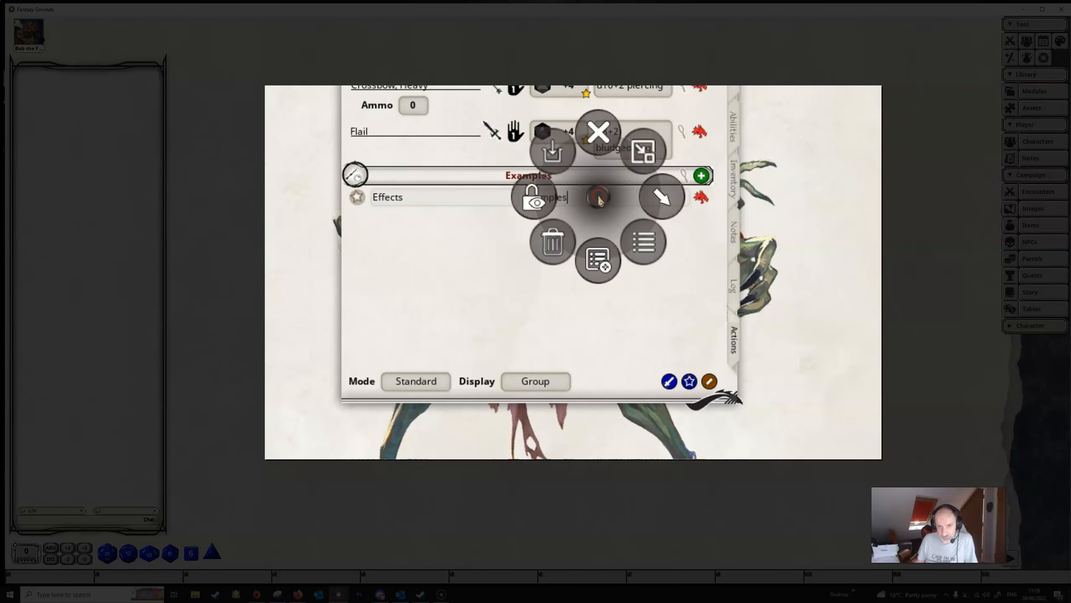
pyautogui.click(661, 202)
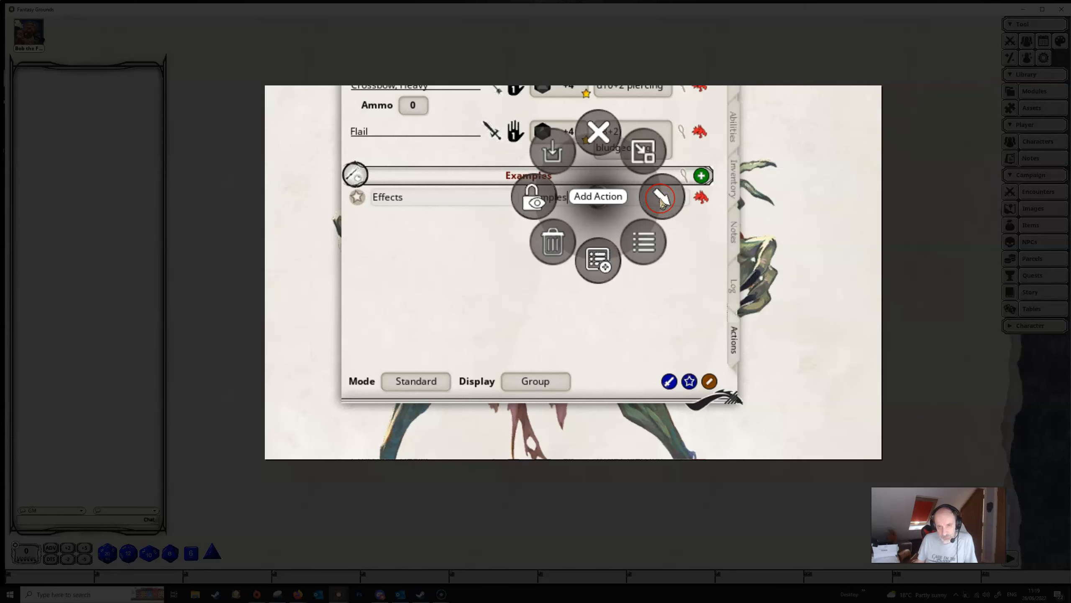
pyautogui.click(664, 202)
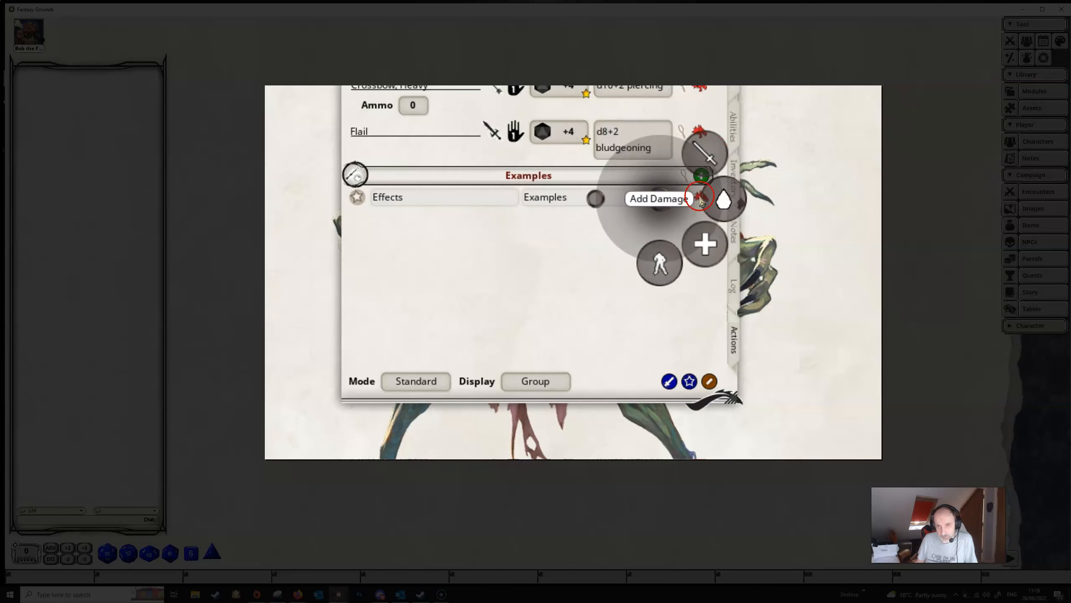
pyautogui.click(725, 240)
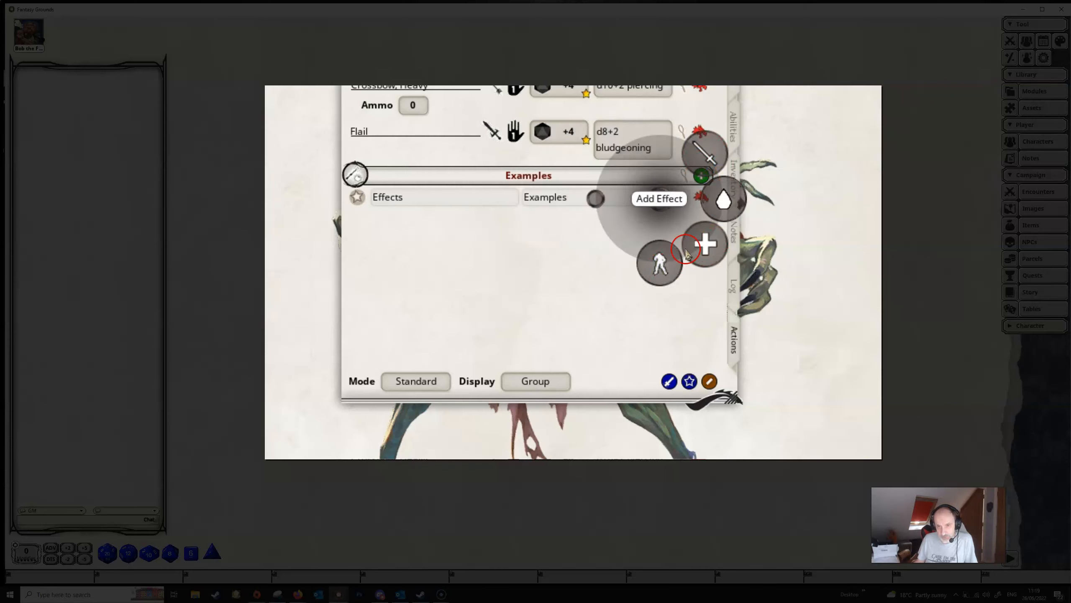
pyautogui.click(660, 265)
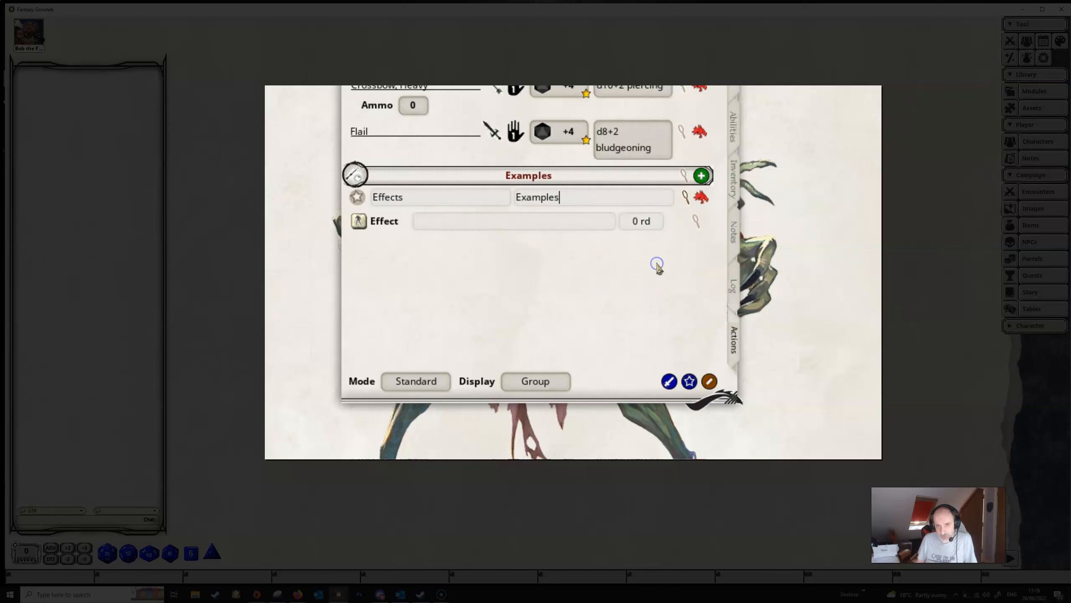
# Step: Define the new effect with the modifier ATK: 1 and its targeting set to Self
pyautogui.click(321, 224)
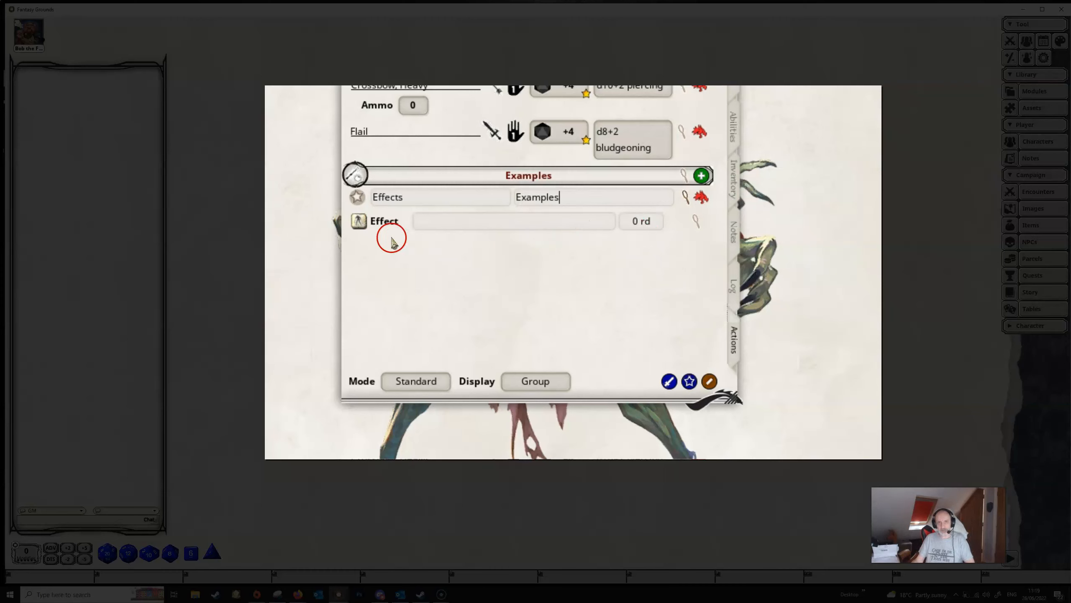
pyautogui.click(697, 227)
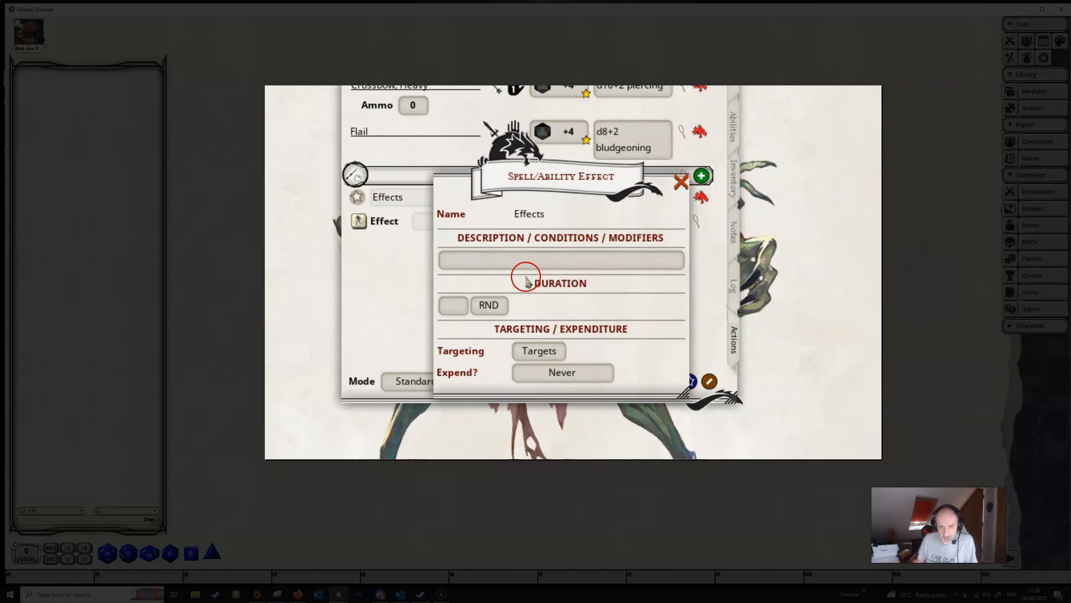
pyautogui.click(465, 249)
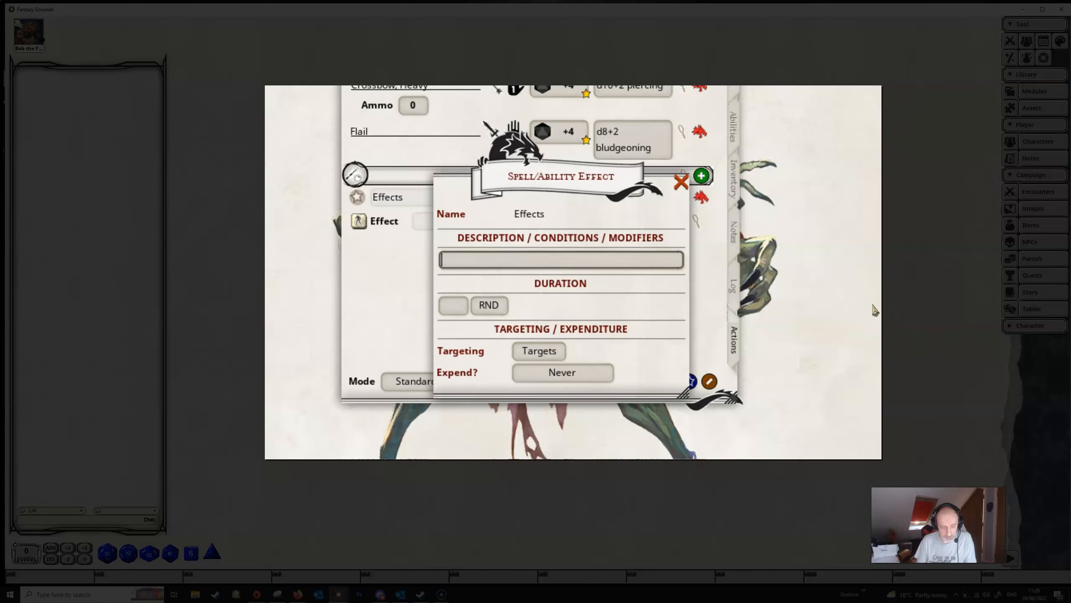
pyautogui.write('ATK')
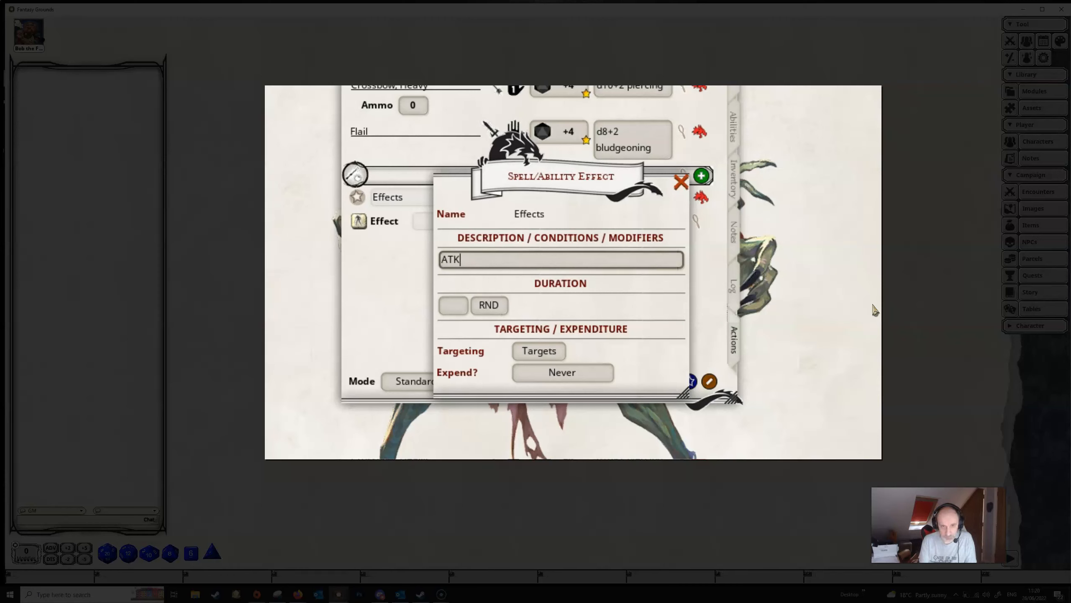
pyautogui.write(': 1')
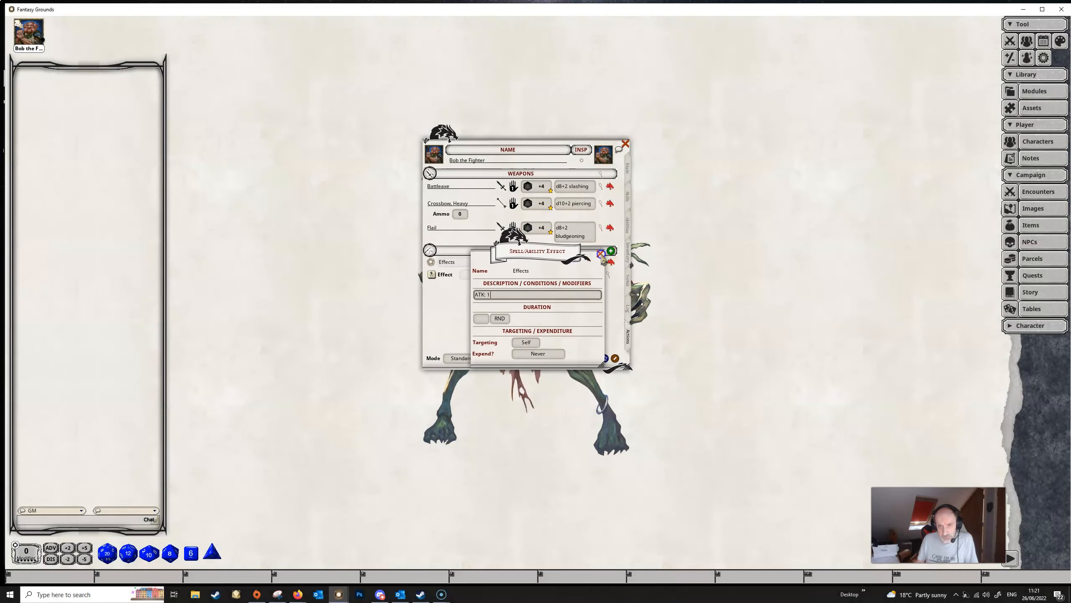
pyautogui.click(601, 254)
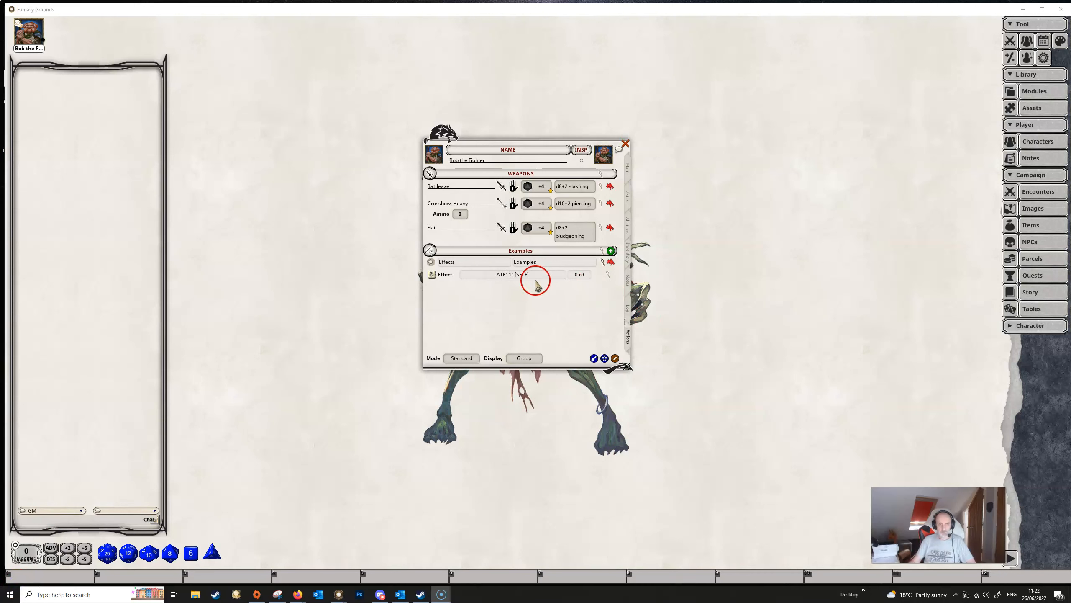
# Step: Open the Combat Tracker beside the character sheet and add Bob the Fighter to it
pyautogui.moveTo(545, 139); pyautogui.dragTo(310, 241)
pyautogui.click(1012, 41)
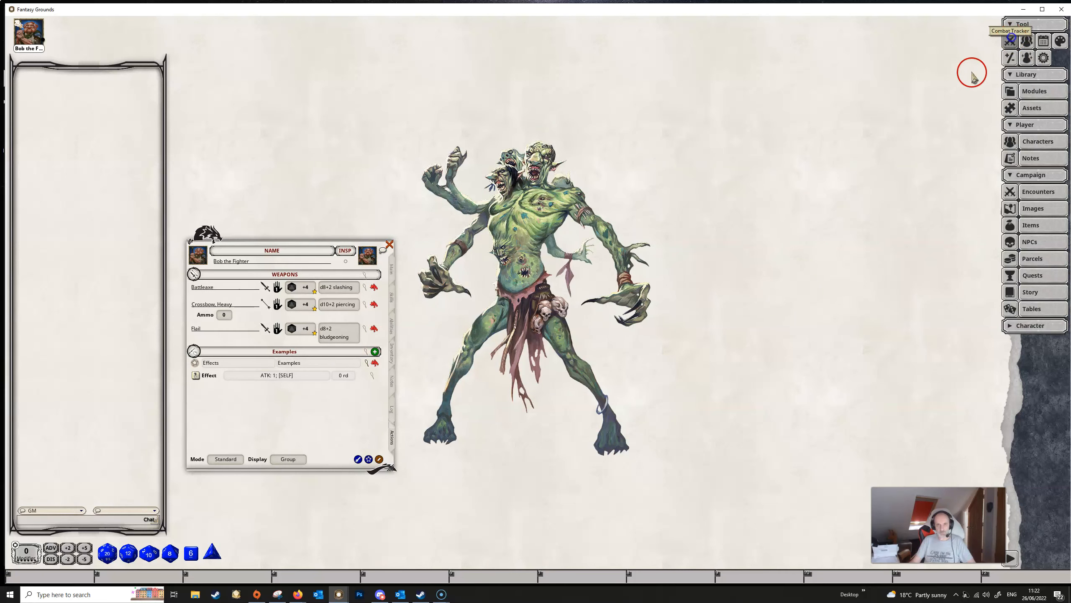
pyautogui.moveTo(598, 123); pyautogui.dragTo(588, 149)
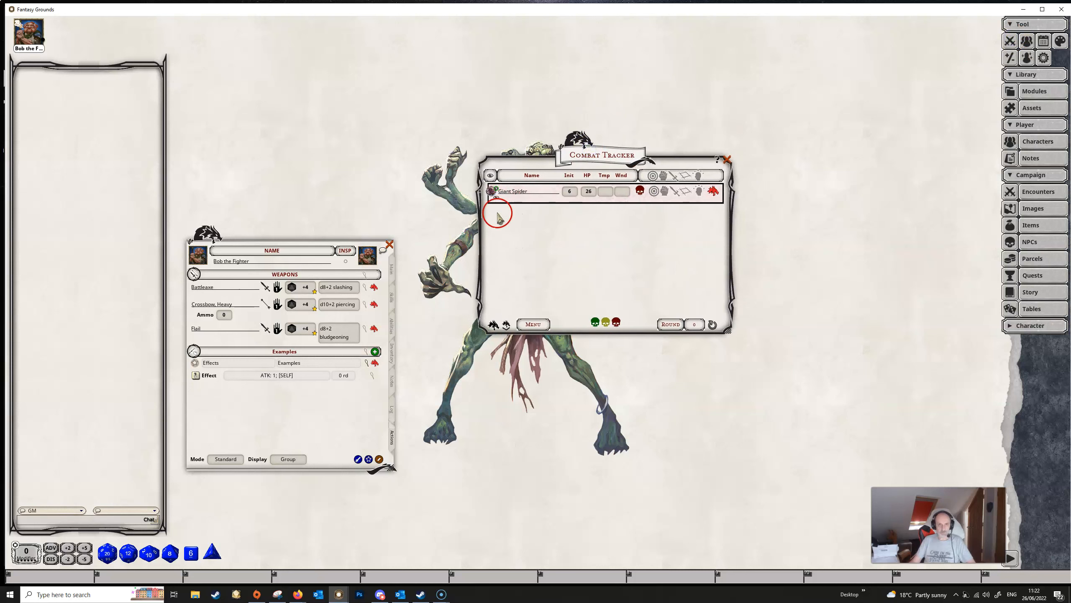
pyautogui.moveTo(29, 31); pyautogui.dragTo(572, 257)
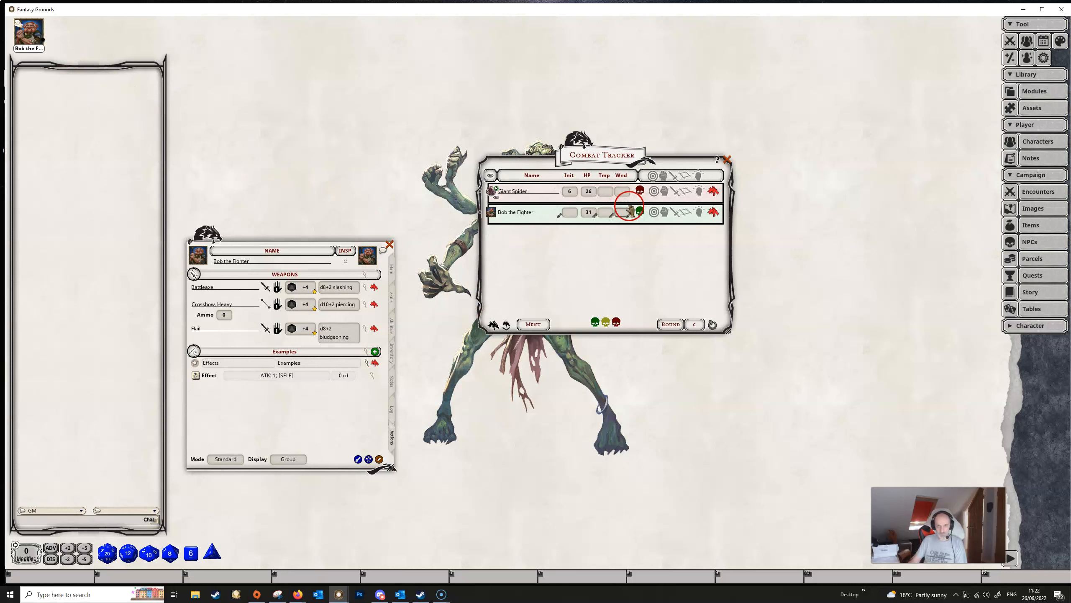
pyautogui.moveTo(614, 148); pyautogui.dragTo(611, 160)
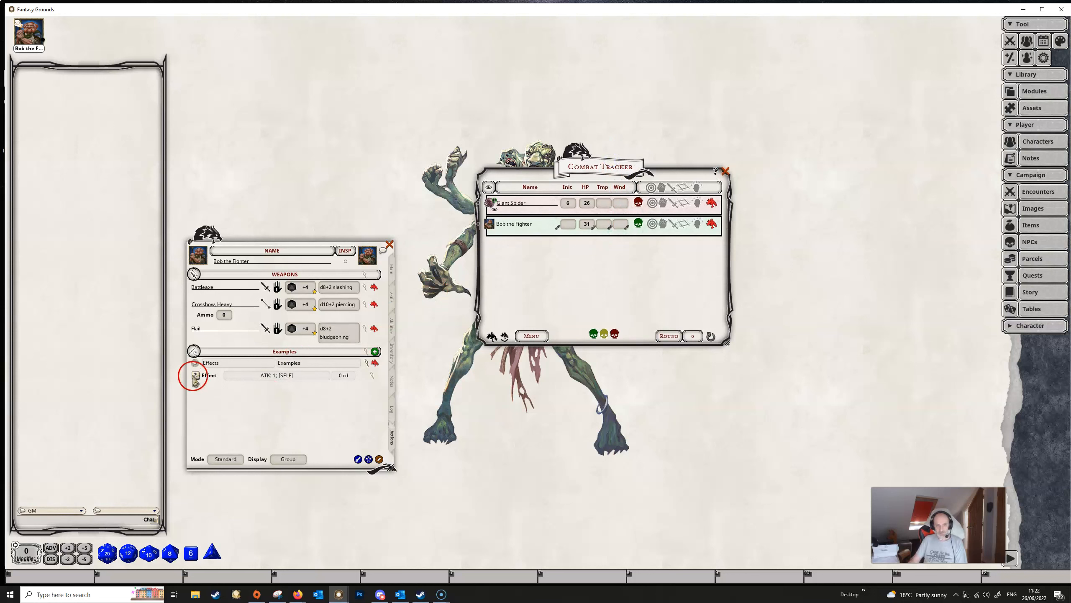
# Step: Apply the ATK: 1 effect to Bob the Fighter and roll his Battleaxe attack against the Giant Spider
pyautogui.moveTo(196, 379); pyautogui.dragTo(514, 228)
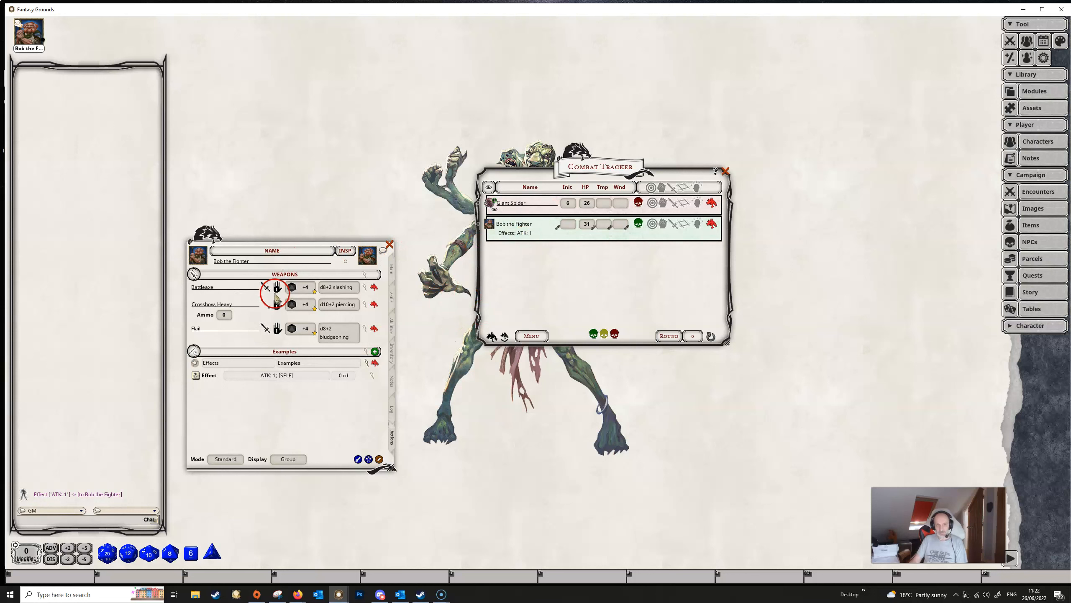
pyautogui.moveTo(300, 288); pyautogui.dragTo(545, 206)
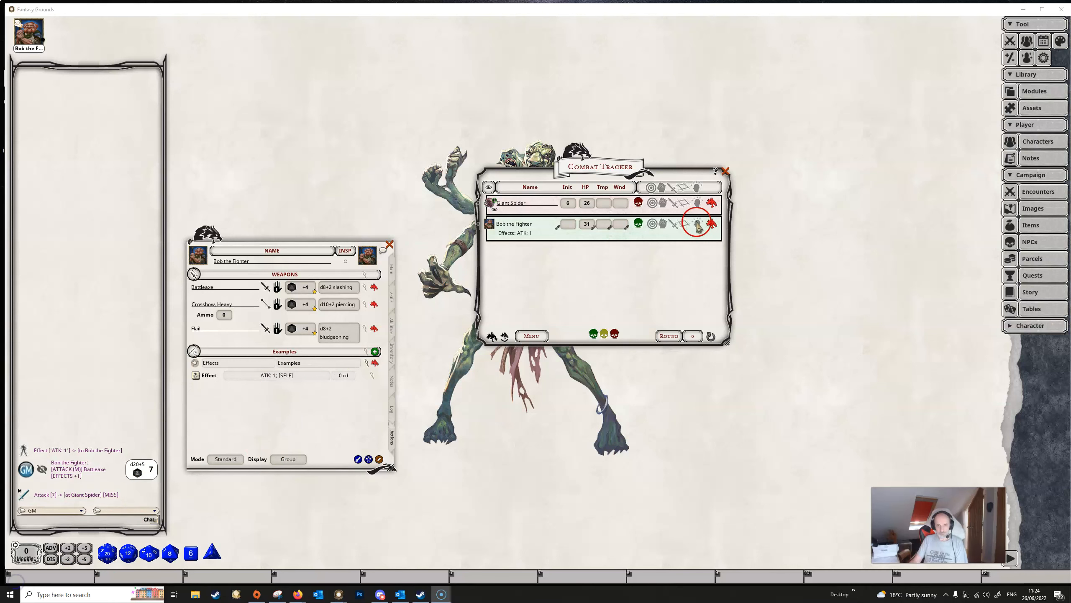
# Step: Remove the ATK: 1 effect from Bob the Fighter in the Combat Tracker and repeat his Battleaxe attack on the Giant Spider
pyautogui.click(698, 227)
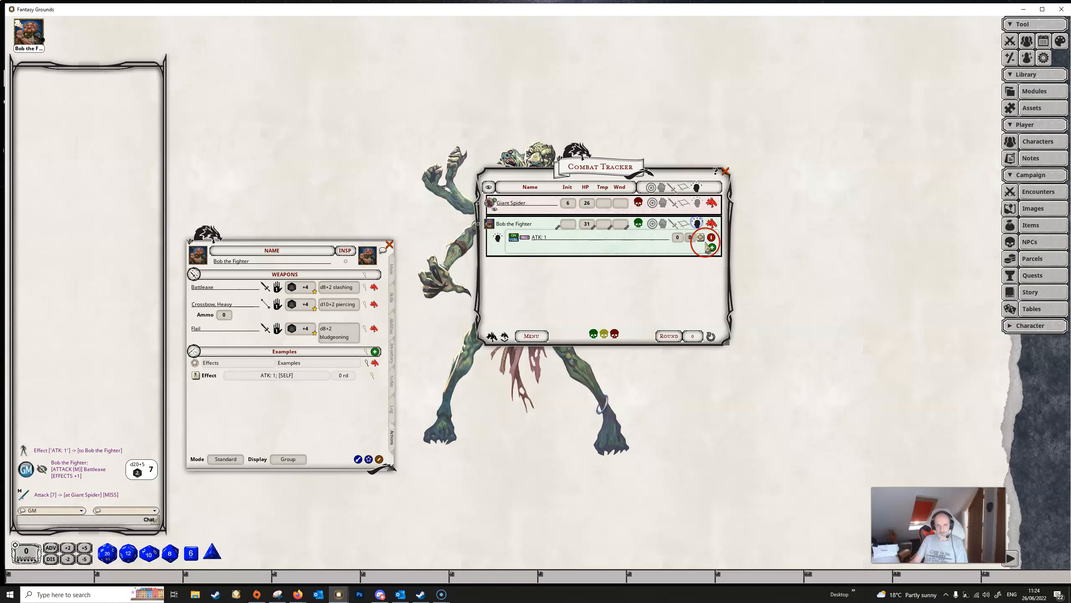
pyautogui.moveTo(302, 287); pyautogui.dragTo(527, 201)
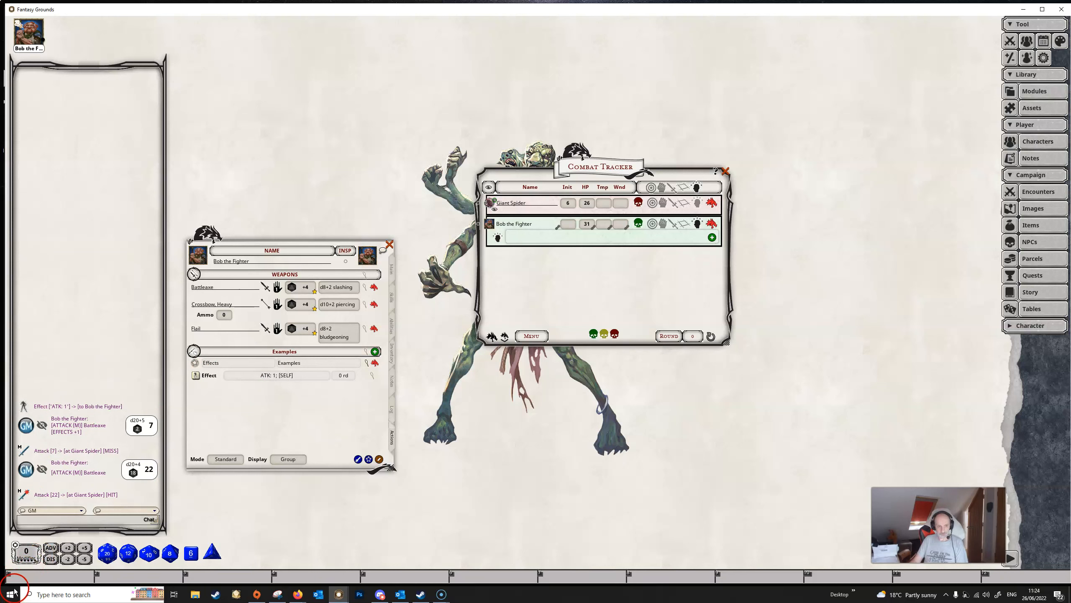
# Step: Change the modifier of the effect in Bob's Effects power to ATK: -2, targeting Self
pyautogui.moveTo(352, 243); pyautogui.dragTo(400, 204)
pyautogui.click(421, 342)
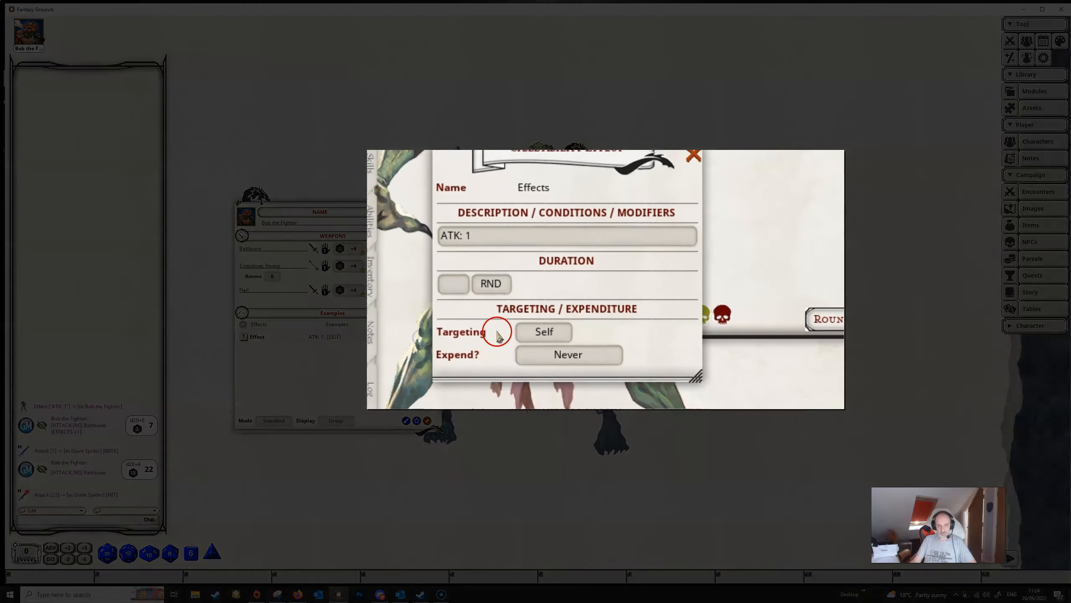
pyautogui.click(469, 237)
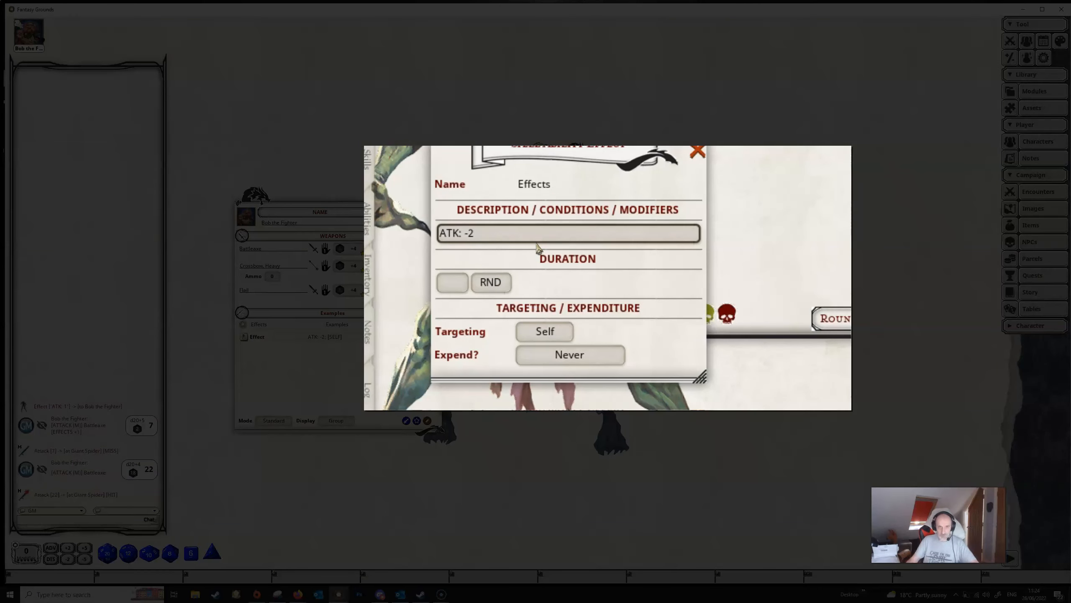
pyautogui.click(545, 332)
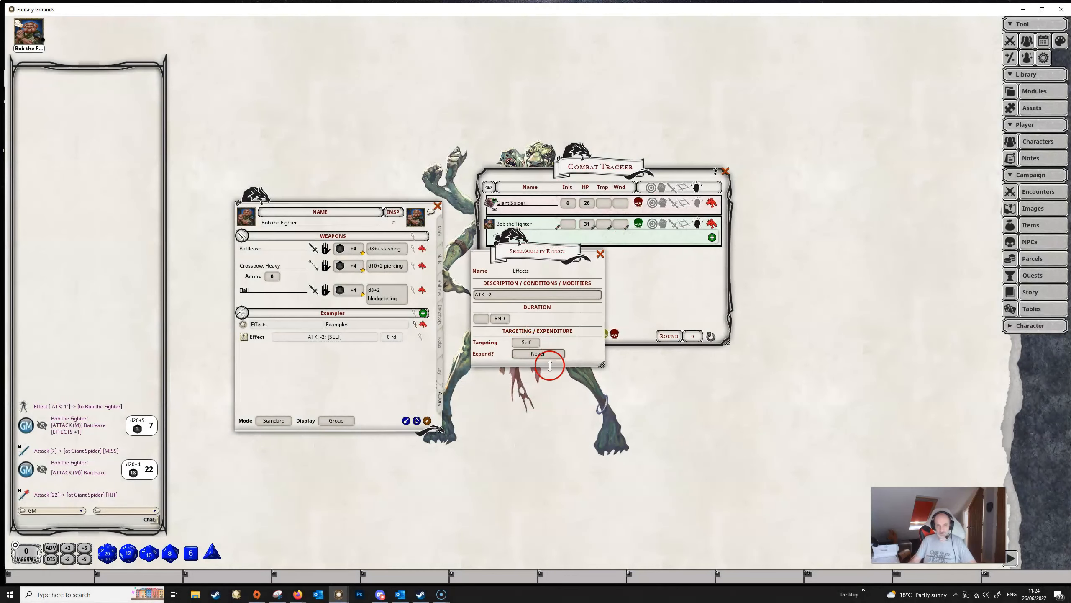
# Step: Apply the ATK: -2 effect to Bob the Fighter and roll his Battleaxe attack against the Giant Spider
pyautogui.click(600, 255)
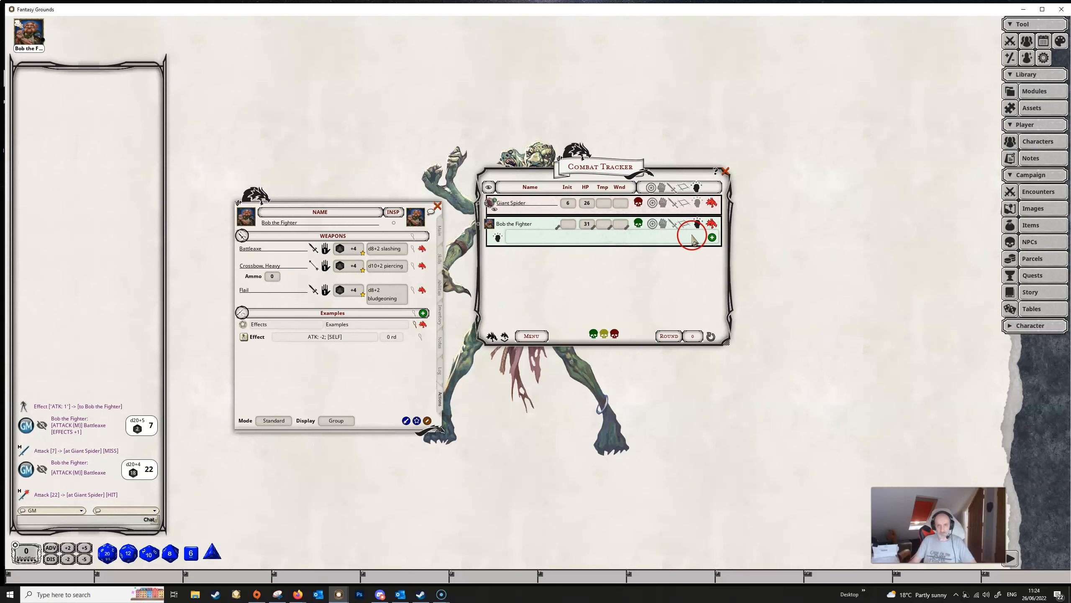
pyautogui.doubleClick(244, 337)
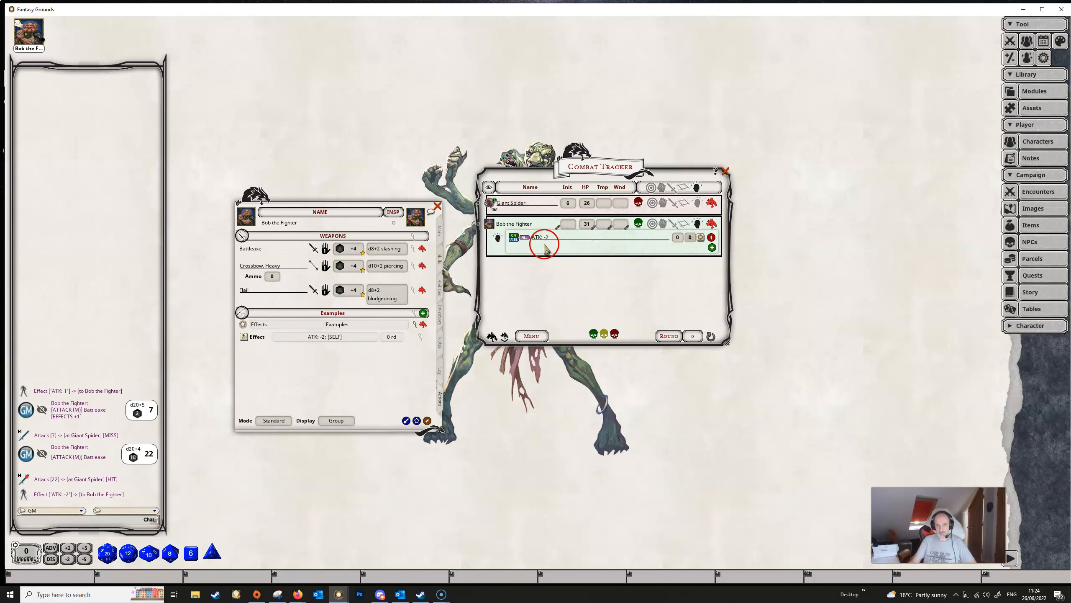
pyautogui.moveTo(349, 248); pyautogui.dragTo(542, 203)
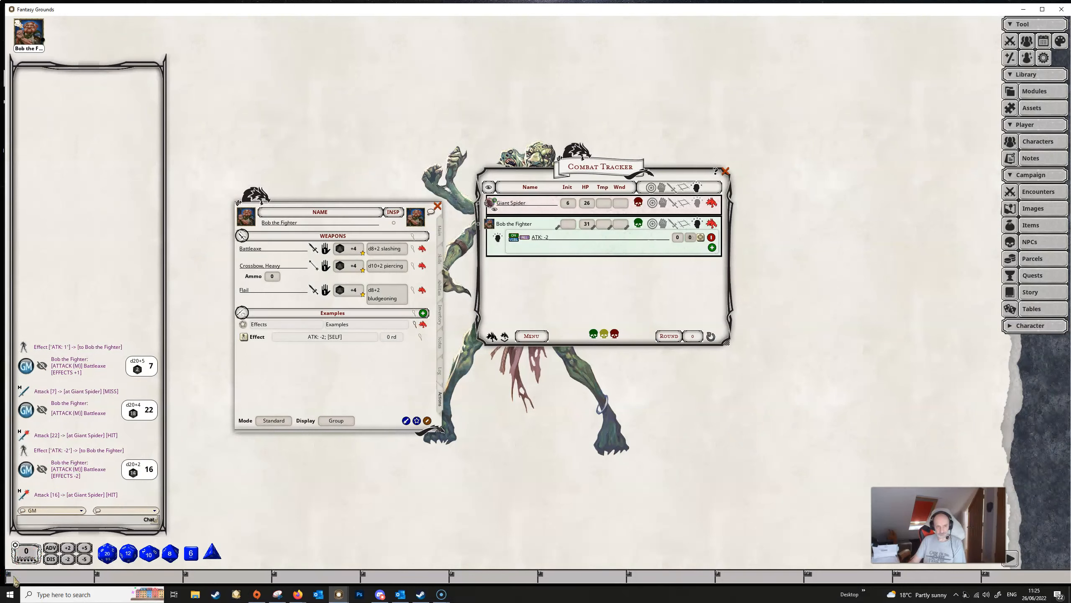
# Step: Remove the ATK: -2 effect from Bob the Fighter in the Combat Tracker and change his power's effect to ATK: 1d4
pyautogui.click(711, 238)
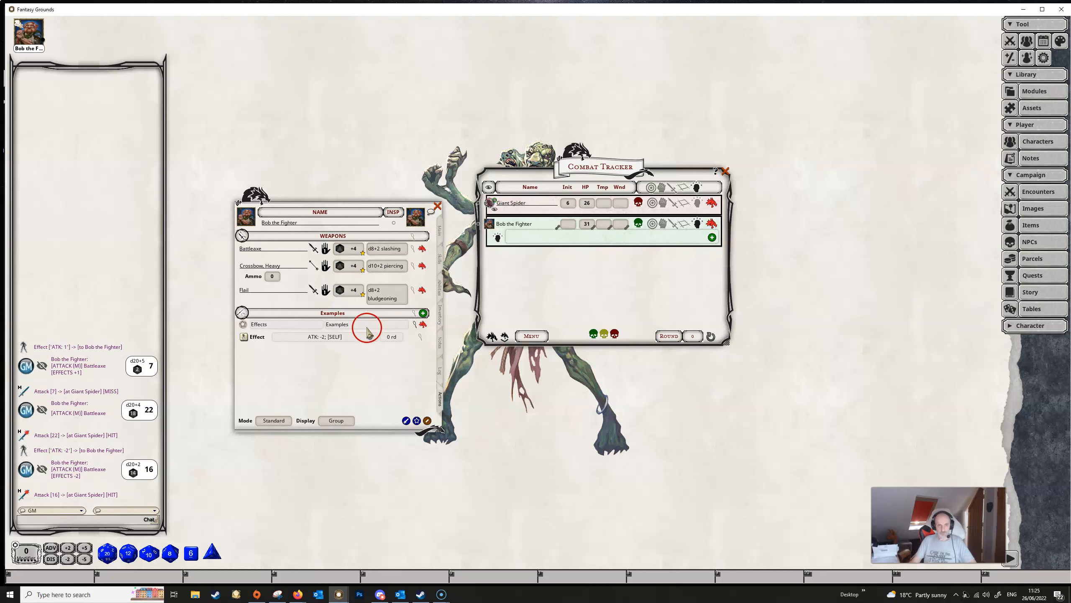
pyautogui.click(419, 338)
pyautogui.click(493, 293)
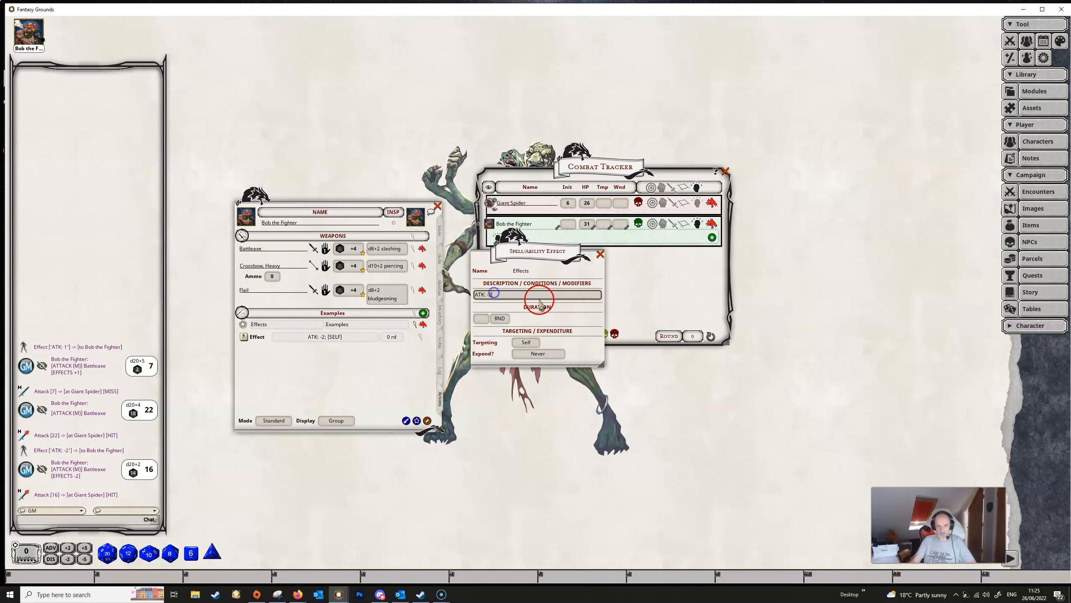
pyautogui.press('BackSpace')
pyautogui.press('BackSpace')
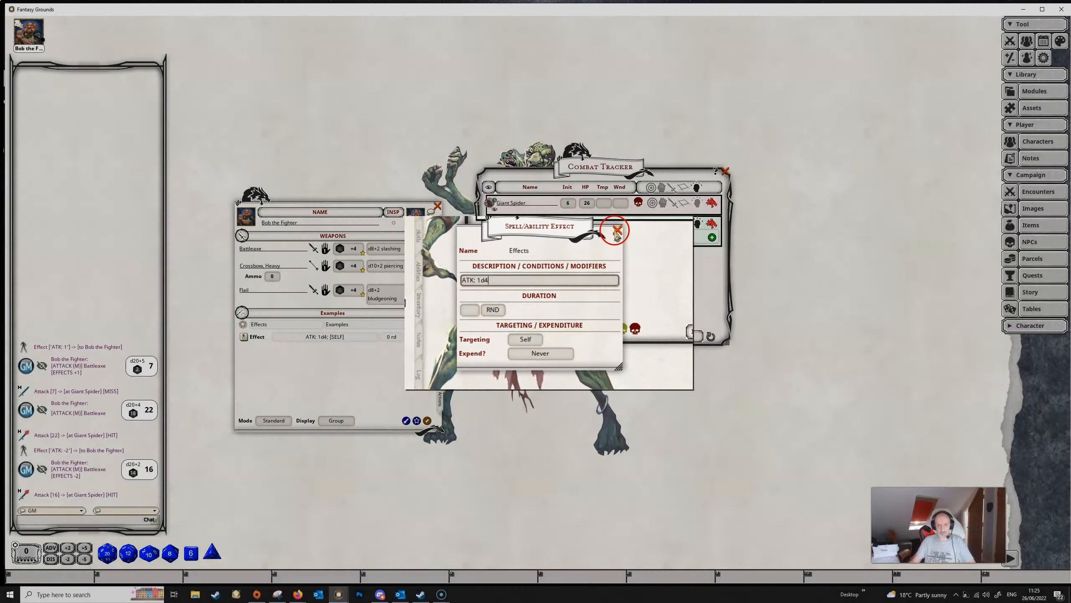
pyautogui.click(599, 255)
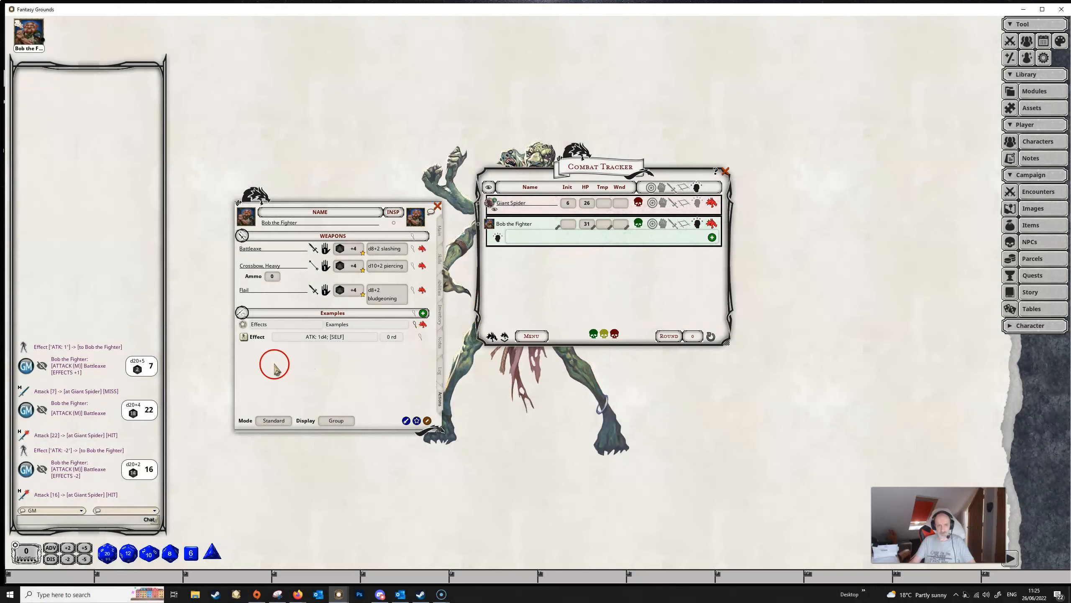
# Step: Apply the ATK: 1d4 effect to Bob the Fighter and roll his Battleaxe attack against the Giant Spider
pyautogui.click(245, 337)
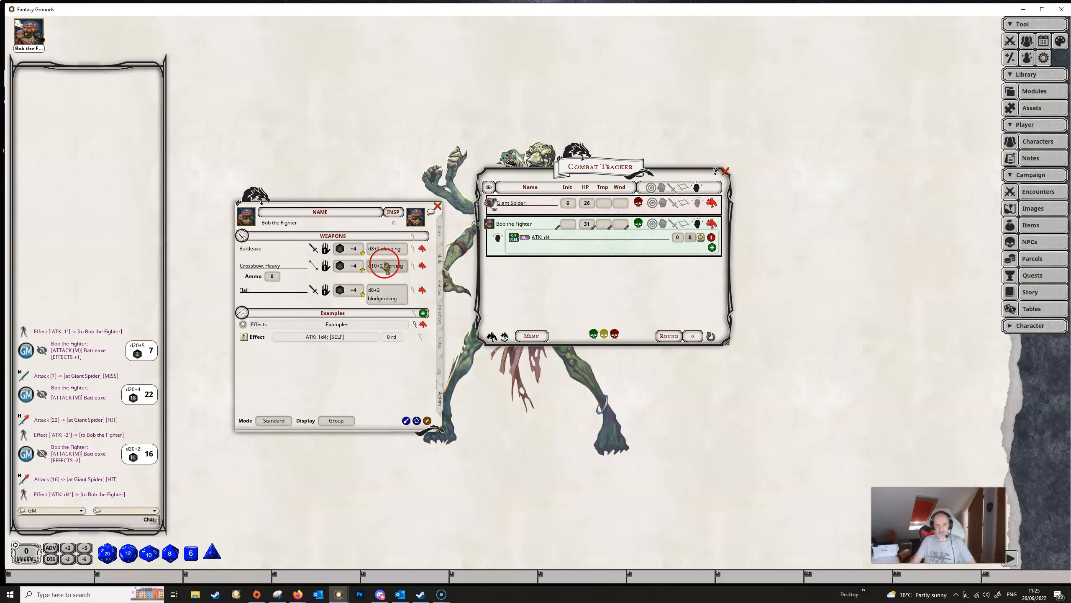
pyautogui.moveTo(348, 253); pyautogui.dragTo(544, 203)
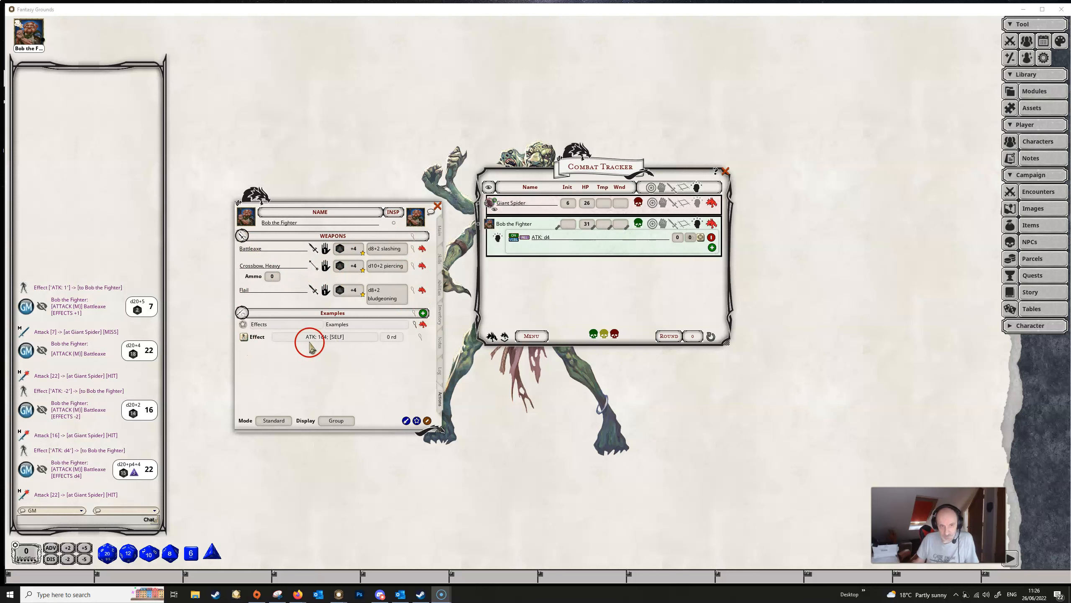
# Step: Change the power's effect to ATK: 1d4, melee and remove the active d4 attack effect from Bob the Fighter in the Combat Tracker
pyautogui.click(420, 340)
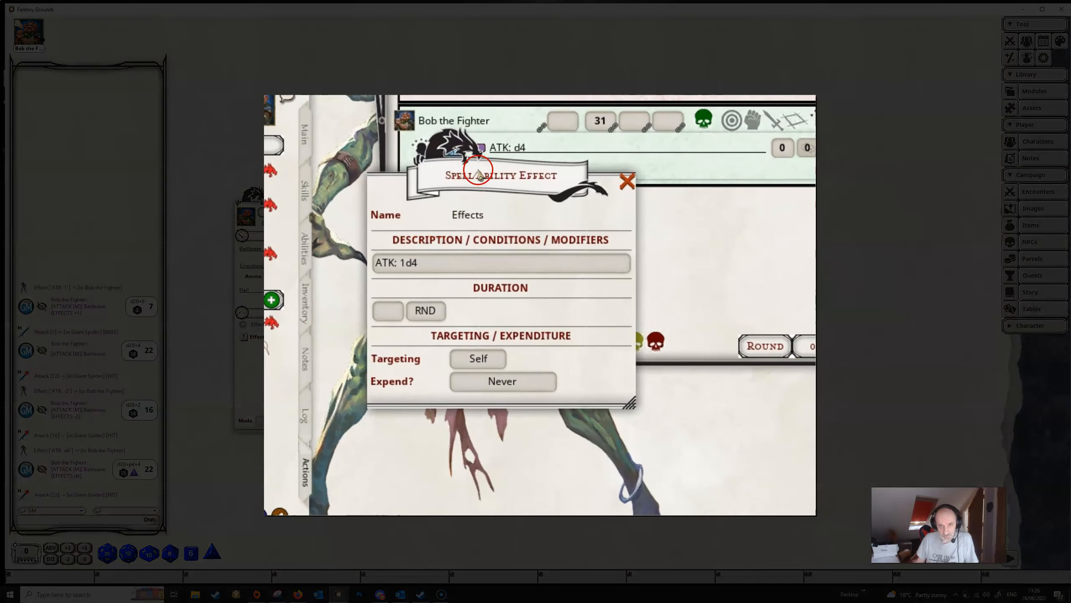
pyautogui.moveTo(478, 173); pyautogui.dragTo(532, 285)
pyautogui.click(508, 377)
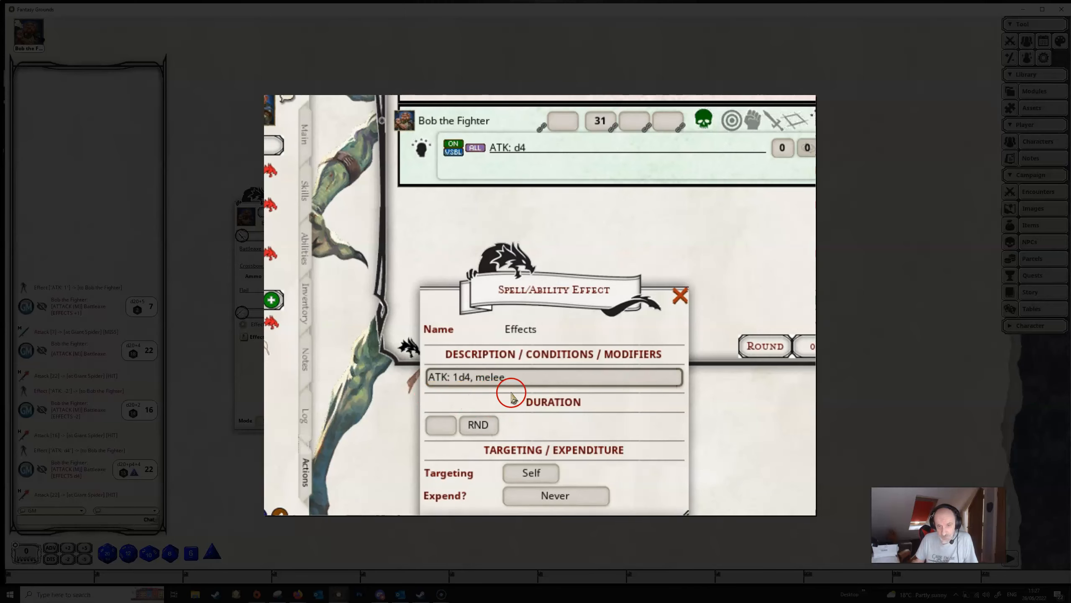
pyautogui.click(680, 295)
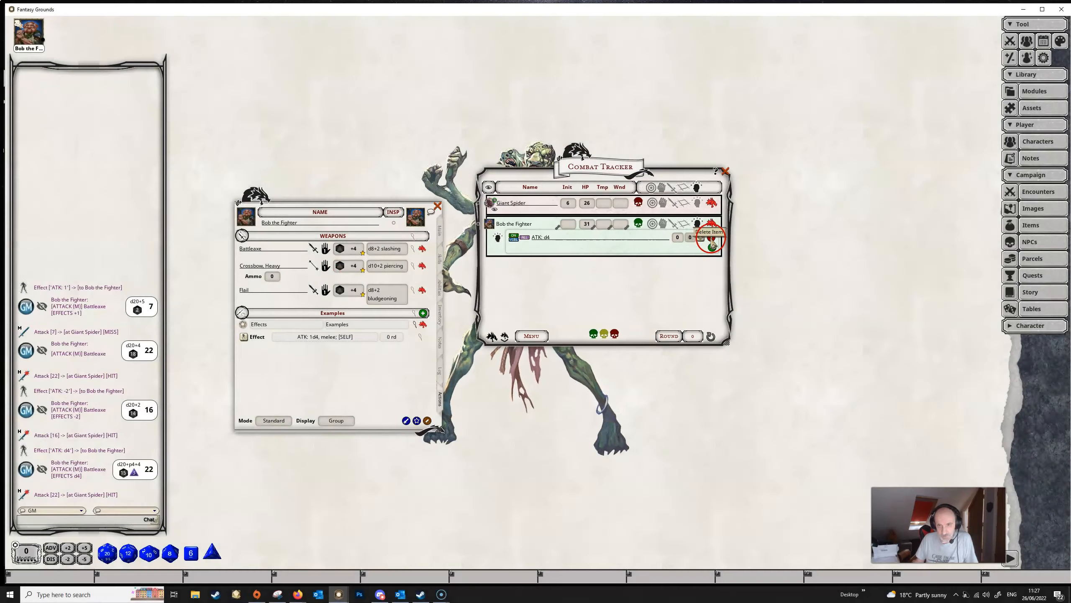
pyautogui.click(712, 242)
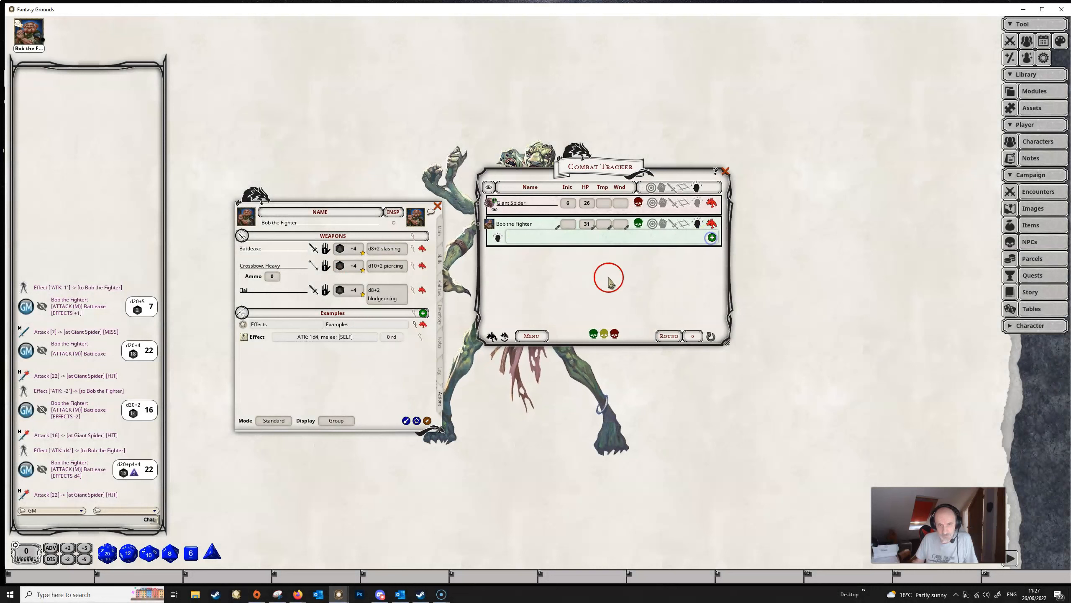
# Step: Apply the melee-only effect to Bob the Fighter and roll his Heavy Crossbow and Battleaxe attacks against the Giant Spider
pyautogui.click(244, 337)
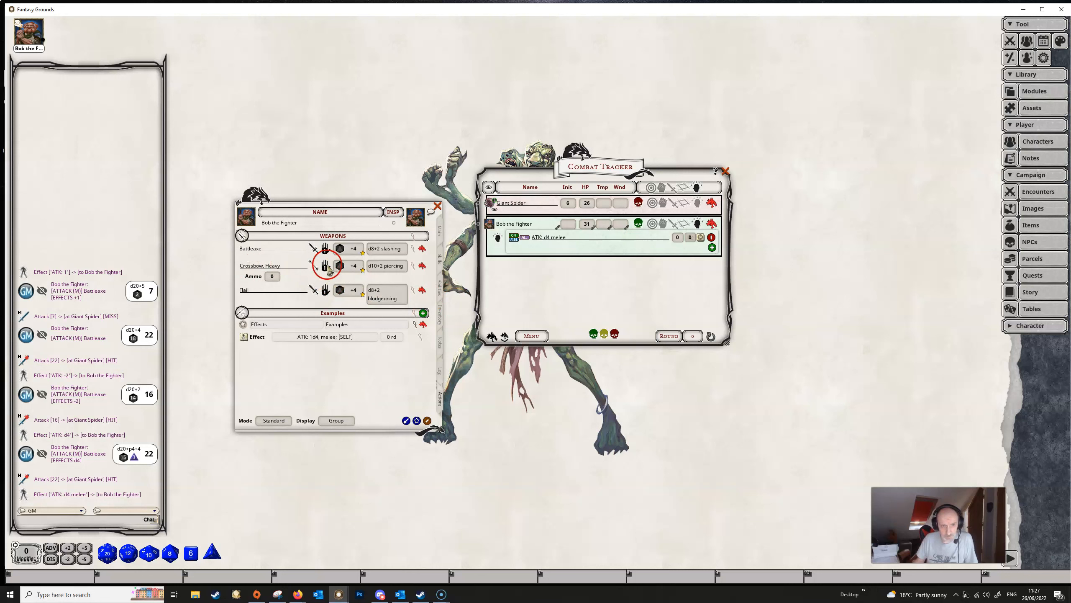
pyautogui.moveTo(348, 268); pyautogui.dragTo(544, 205)
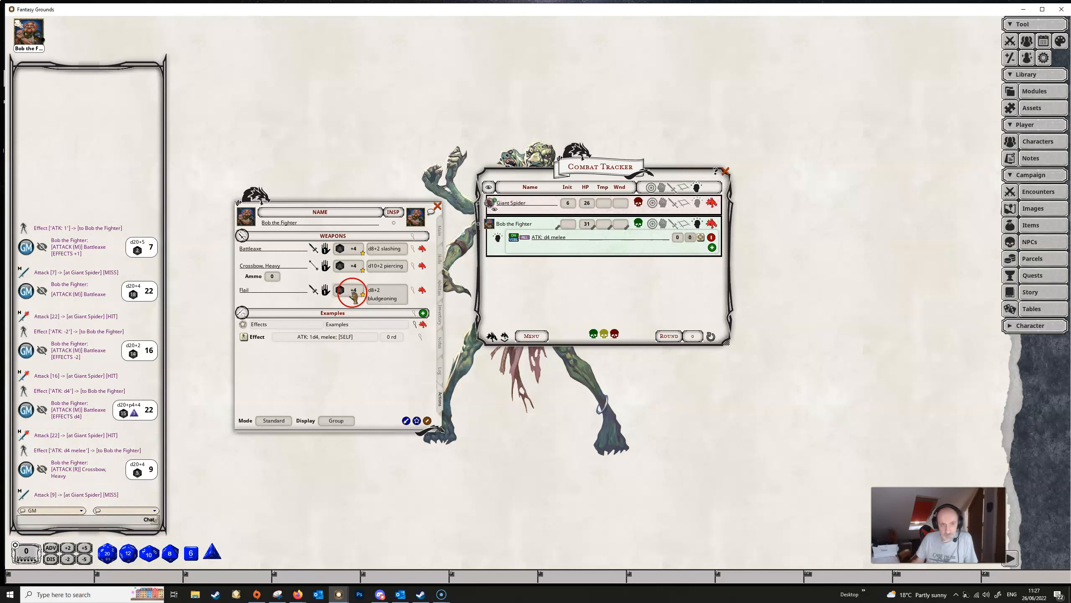
pyautogui.moveTo(347, 250); pyautogui.dragTo(521, 206)
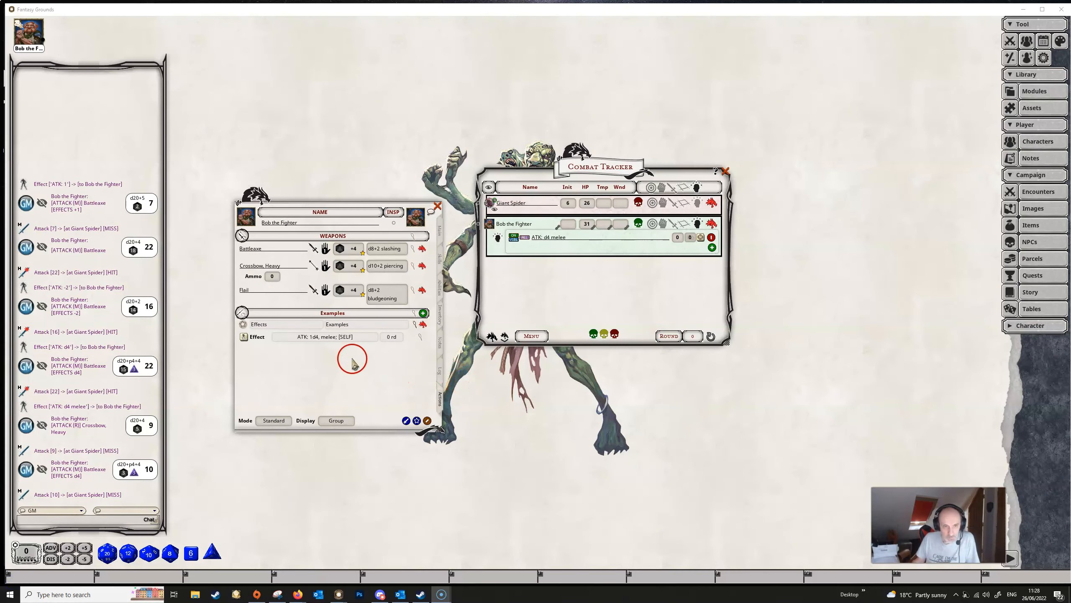
# Step: Change the power's effect to ATK: 1d4, ranged and remove the active melee effect from Bob the Fighter in the Combat Tracker
pyautogui.click(421, 338)
pyautogui.click(553, 351)
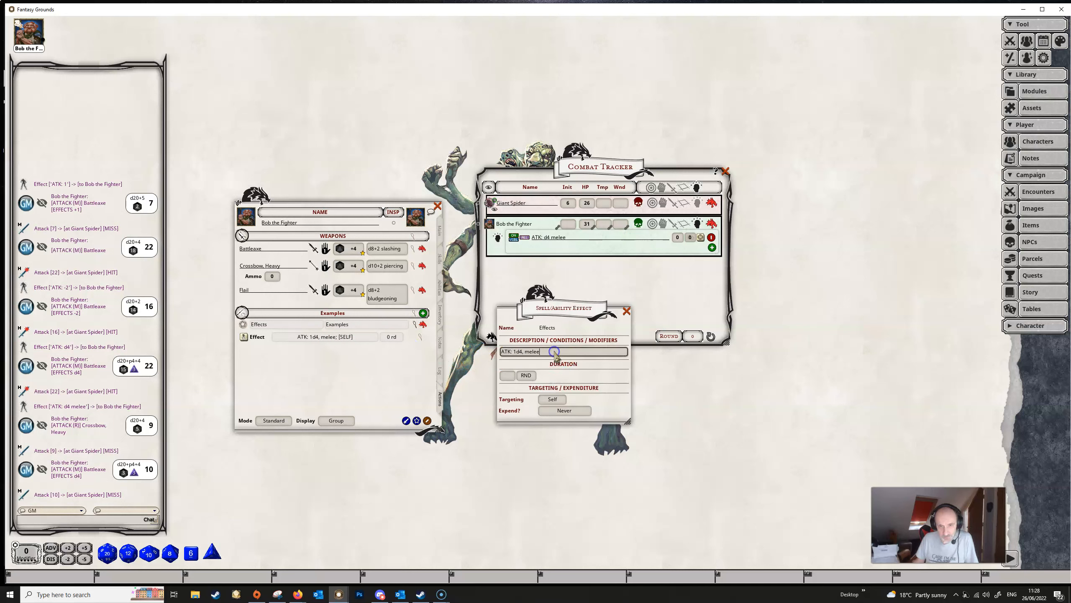
pyautogui.press('BackSpace')
pyautogui.press('BackSpace')
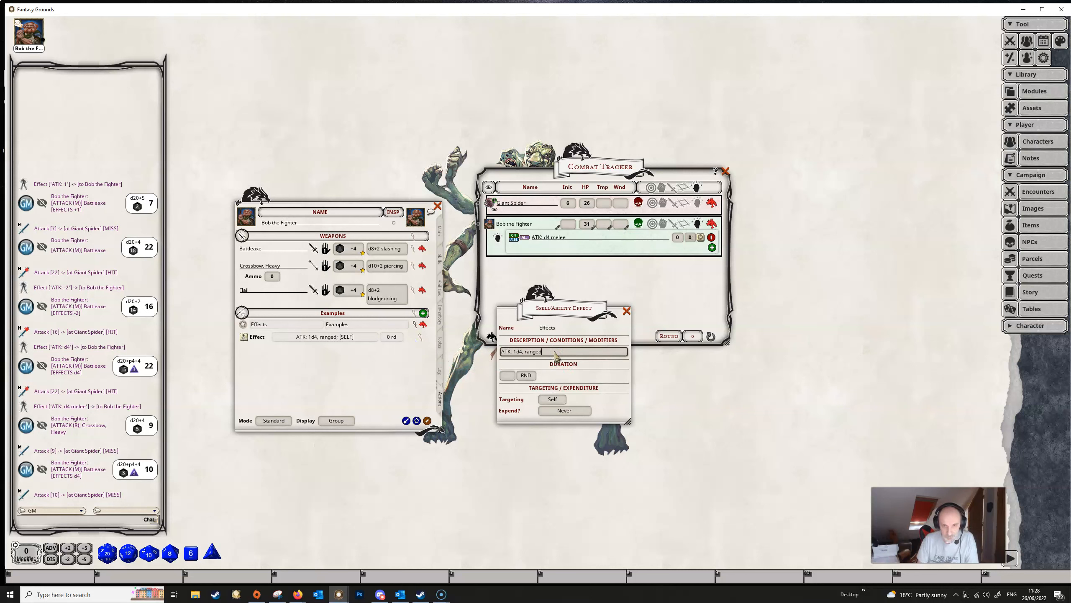
pyautogui.click(626, 311)
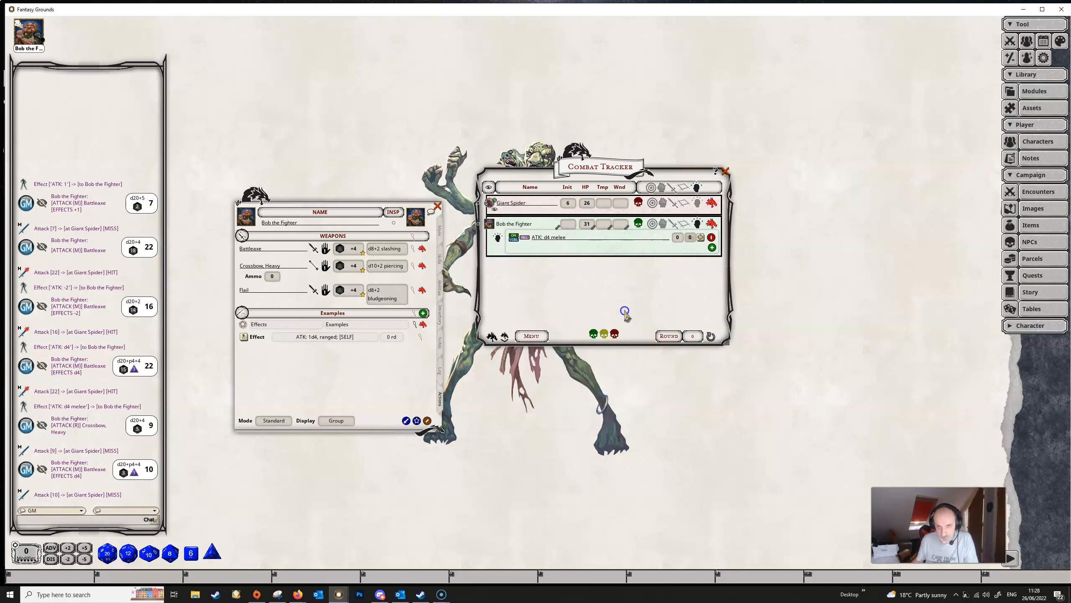
pyautogui.click(711, 238)
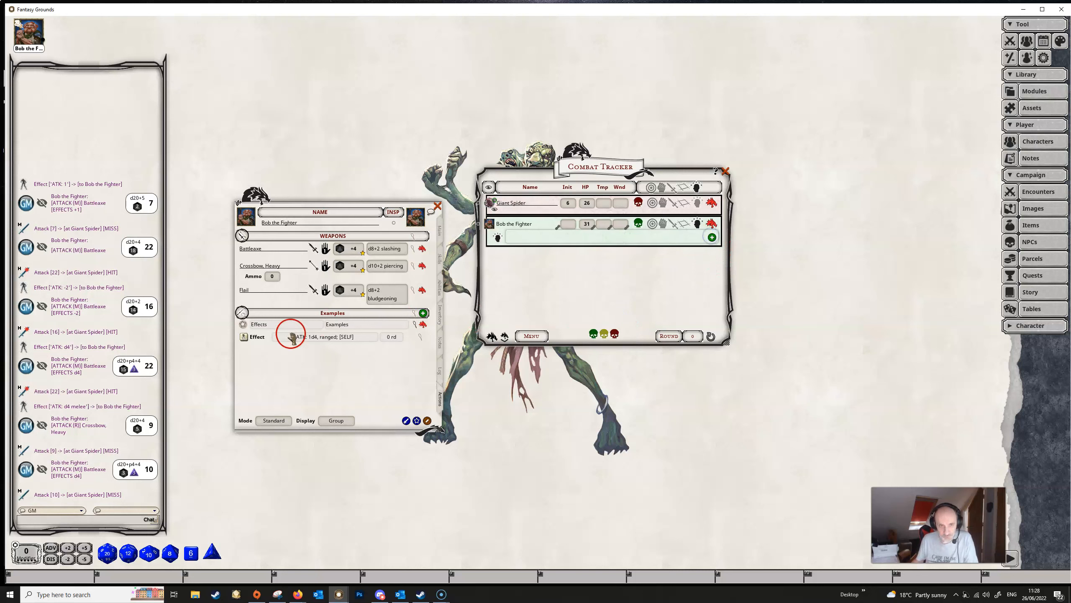
# Step: Apply the ranged-only effect to Bob the Fighter and roll his Heavy Crossbow and Flail attacks against the Giant Spider
pyautogui.click(245, 337)
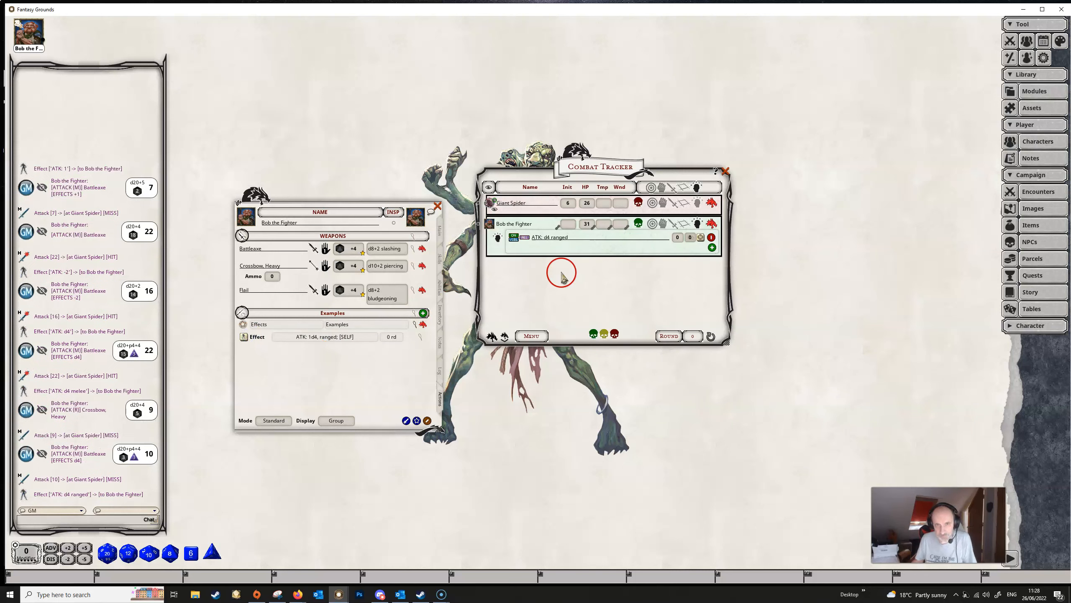
pyautogui.moveTo(353, 290); pyautogui.dragTo(555, 204)
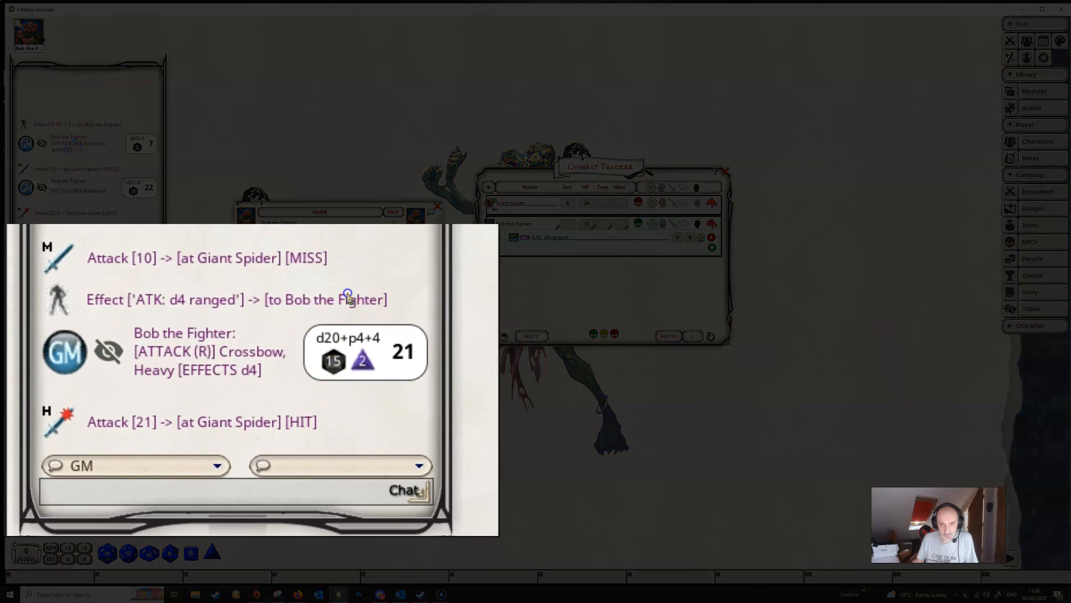
pyautogui.moveTo(347, 293); pyautogui.dragTo(553, 204)
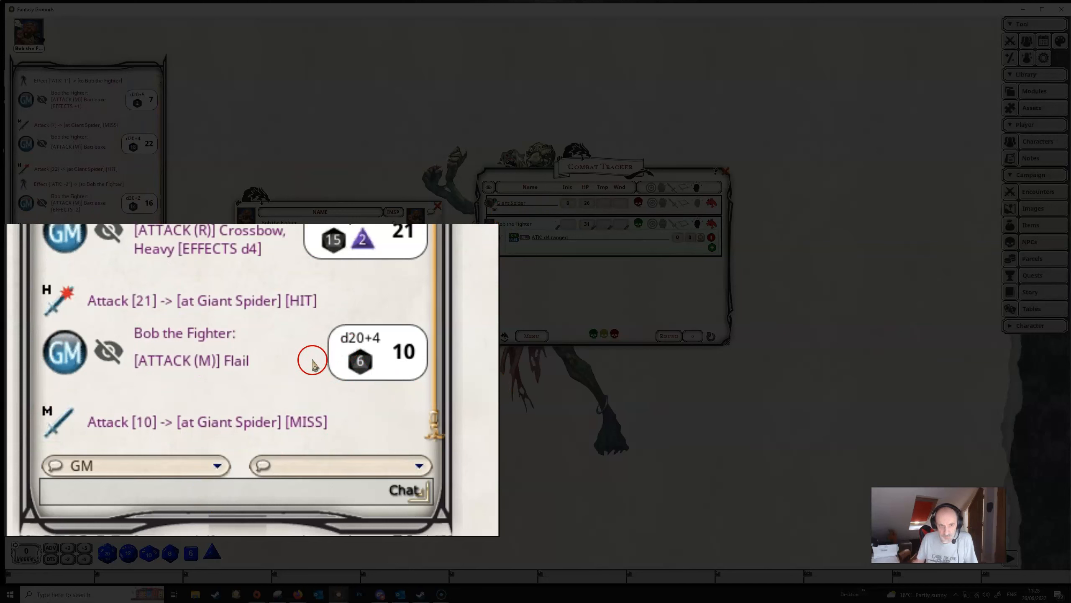
# Step: Change the power's effect to ATK: 1d4, ranged, opportunity and remove the active ranged effect from Bob the Fighter
pyautogui.click(421, 339)
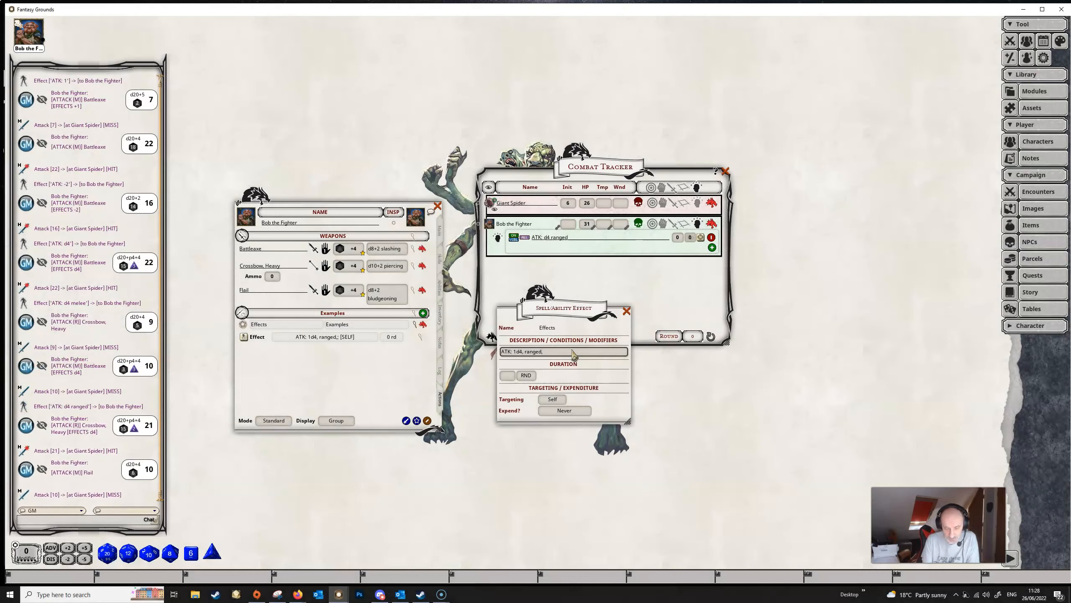
pyautogui.write('opportunity')
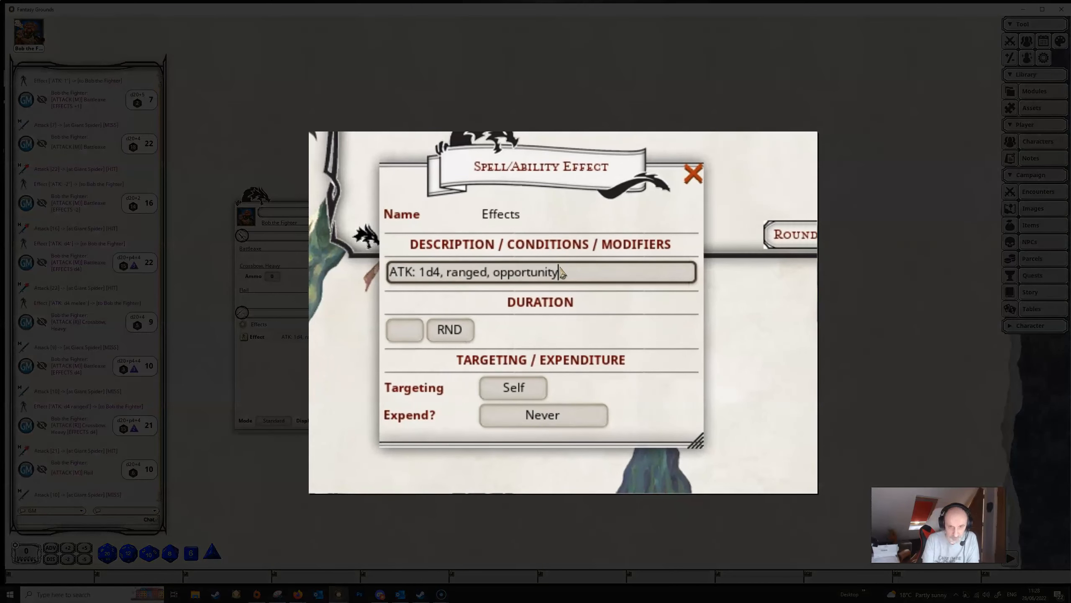
pyautogui.click(718, 363)
pyautogui.click(677, 186)
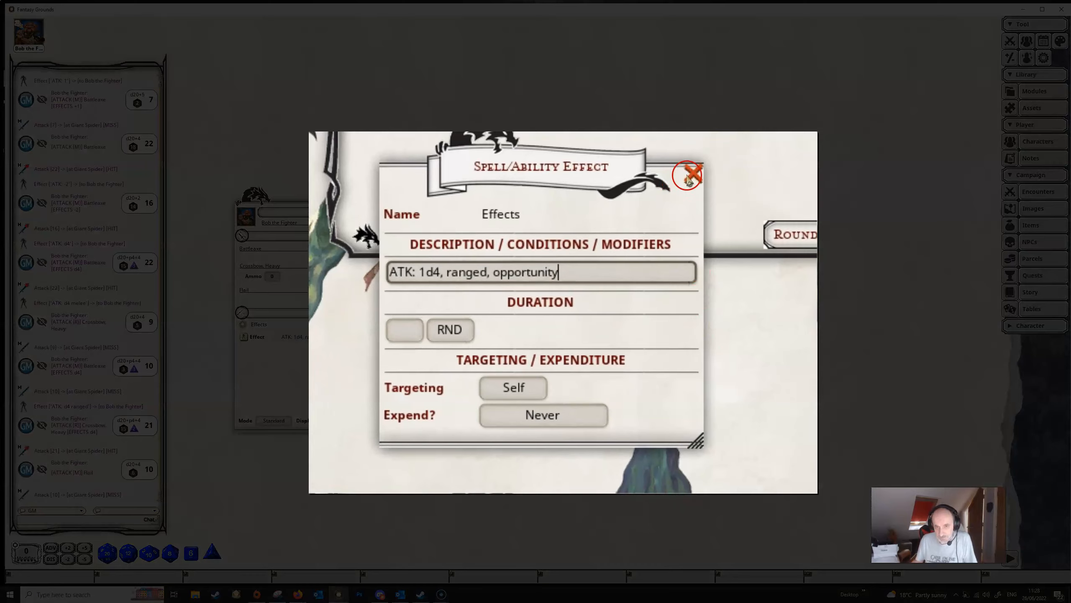
pyautogui.click(688, 180)
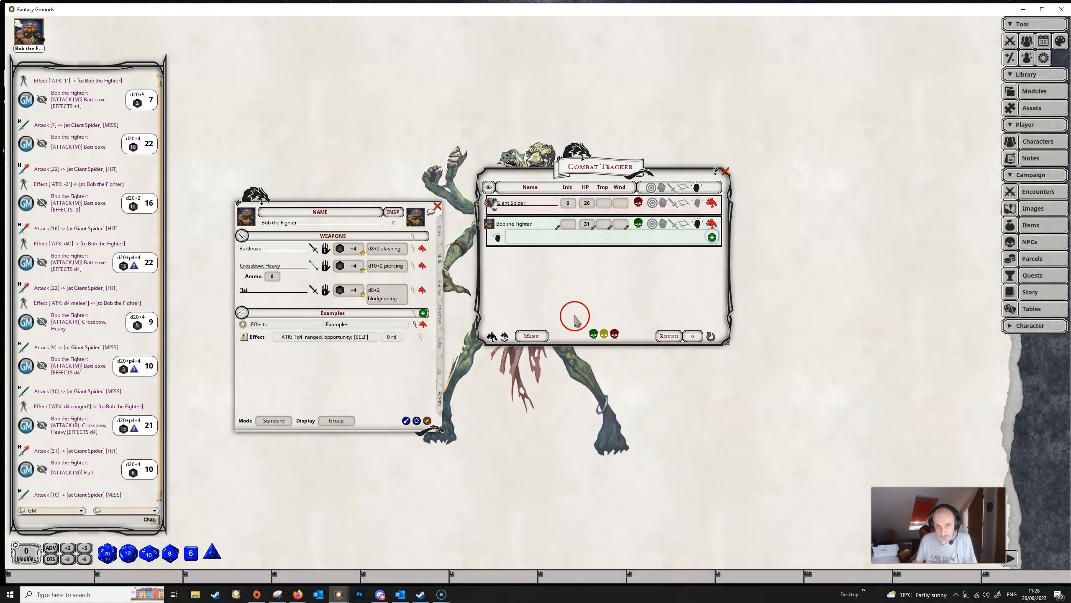
# Step: Apply the ranged, opportunity effect to Bob the Fighter and place the Modifiers window beside the Combat Tracker with the Opportunity preset enabled
pyautogui.click(245, 337)
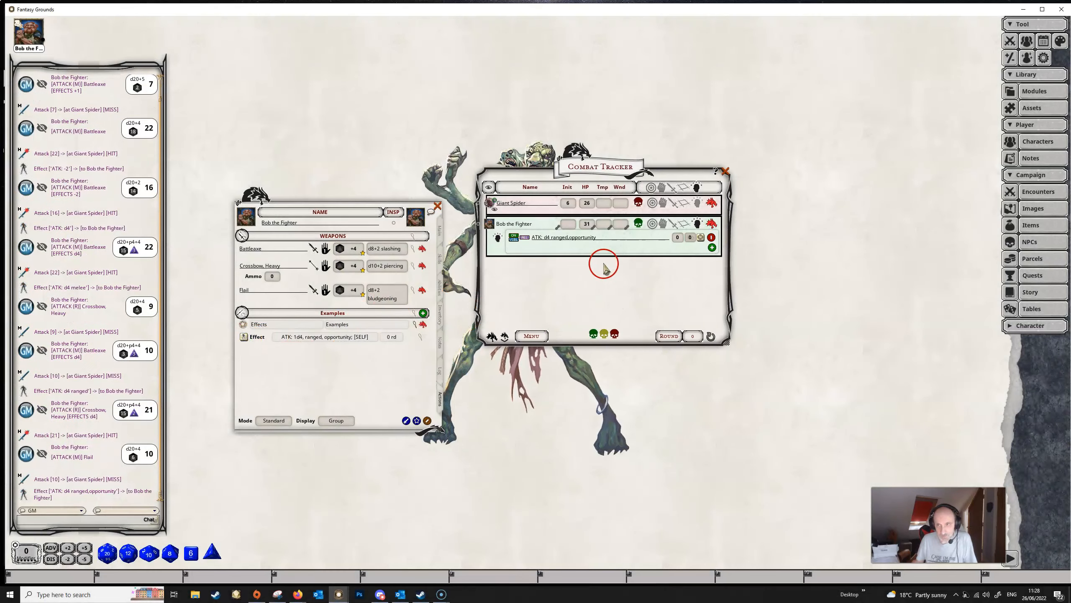
pyautogui.click(1011, 59)
pyautogui.moveTo(592, 188); pyautogui.dragTo(868, 167)
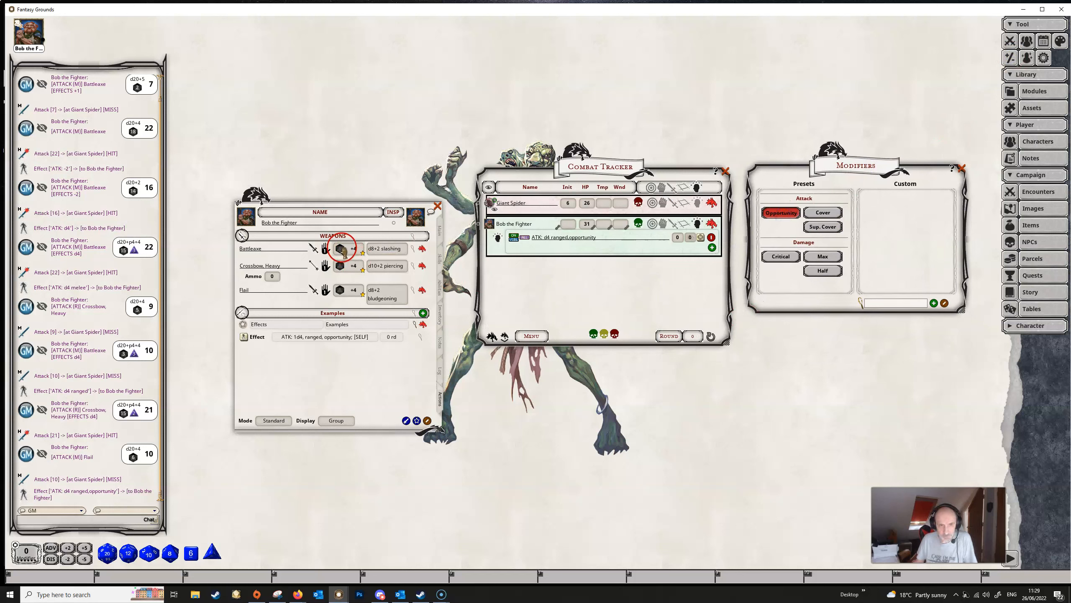
# Step: Roll Bob's Heavy Crossbow against the Giant Spider with the Opportunity modifier, without it, and with it again
pyautogui.moveTo(343, 267); pyautogui.dragTo(533, 206)
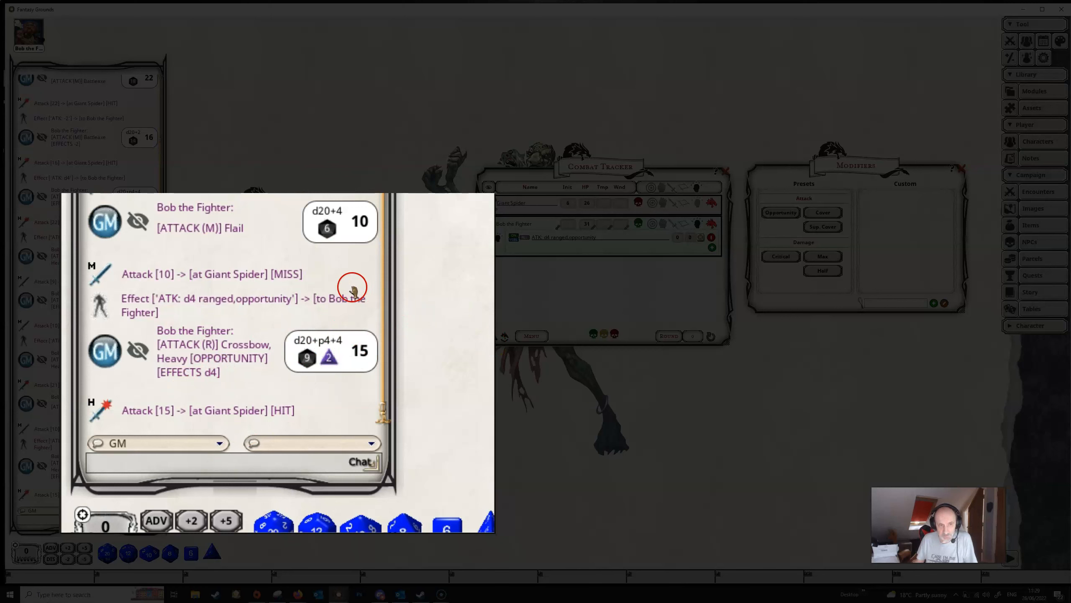
pyautogui.moveTo(454, 246); pyautogui.dragTo(533, 203)
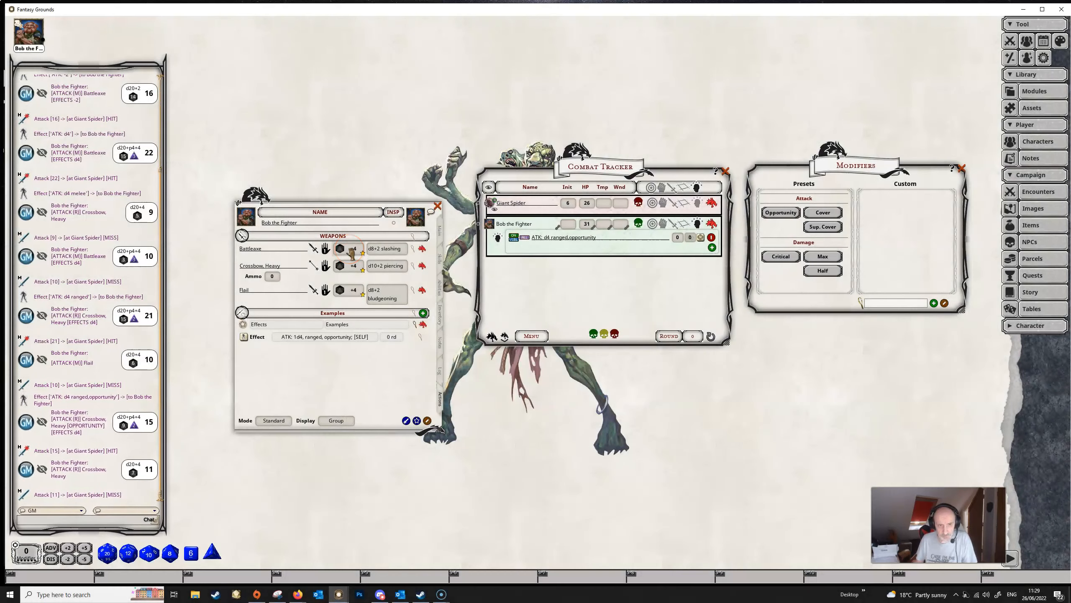
pyautogui.moveTo(348, 252); pyautogui.dragTo(544, 205)
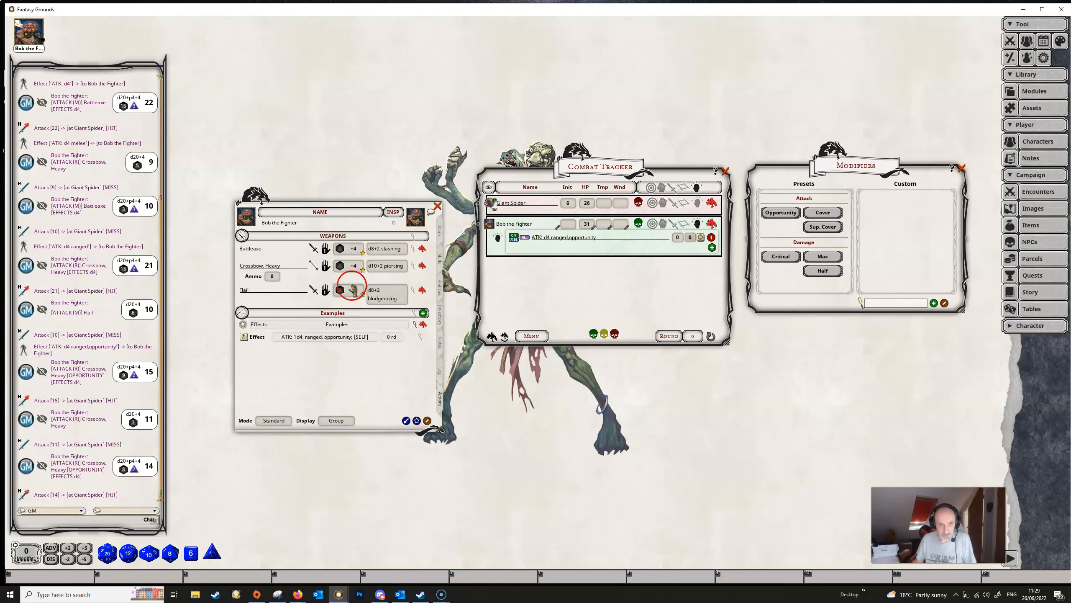
# Step: Roll Bob's Battleaxe attack on the Giant Spider with the Opportunity modifier and remove the ranged, opportunity effect from him
pyautogui.click(781, 212)
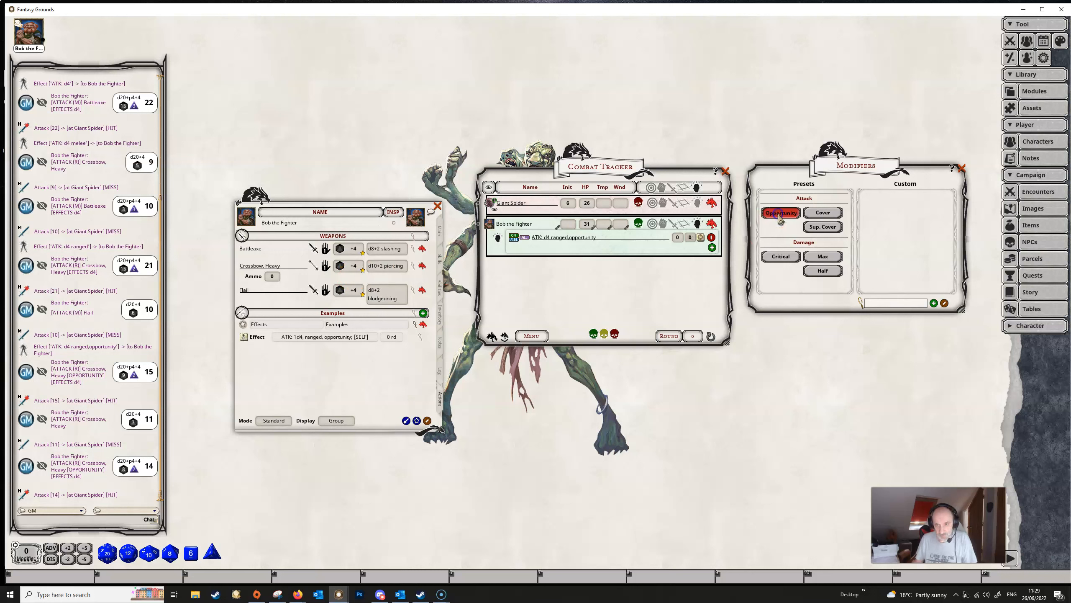
pyautogui.moveTo(347, 252); pyautogui.dragTo(556, 205)
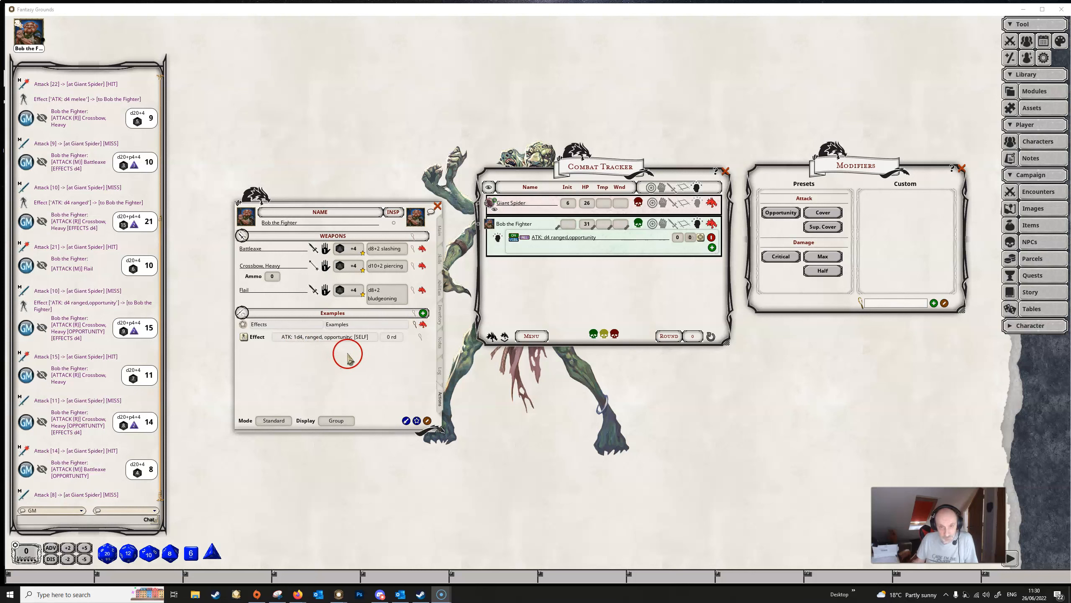
pyautogui.click(712, 238)
pyautogui.click(712, 238)
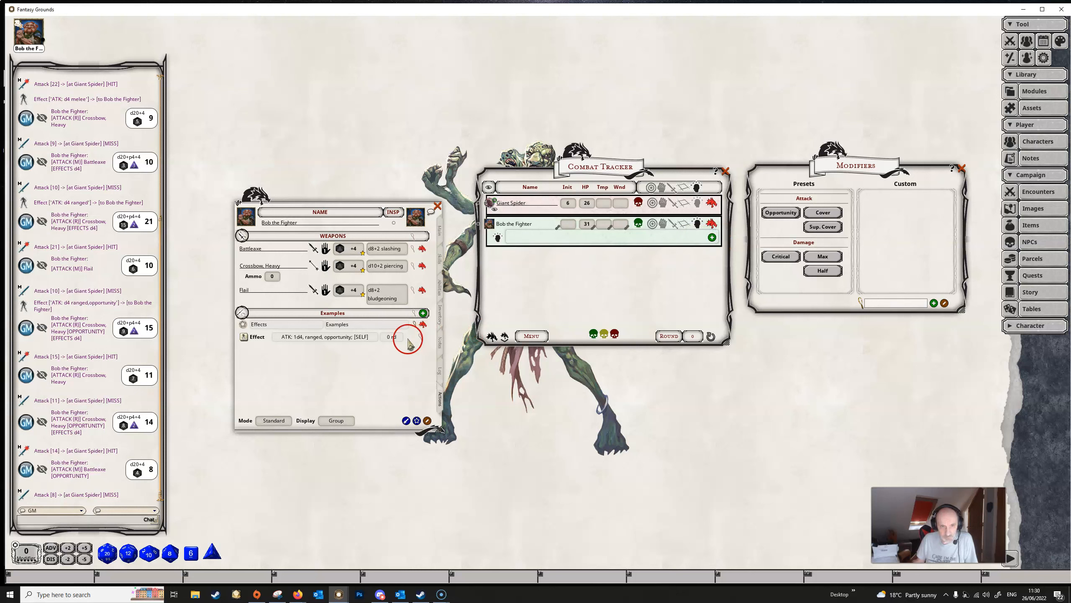
# Step: Change the power's effect to ATK: 1d4+1
pyautogui.click(420, 337)
pyautogui.click(527, 352)
pyautogui.press('BackSpace')
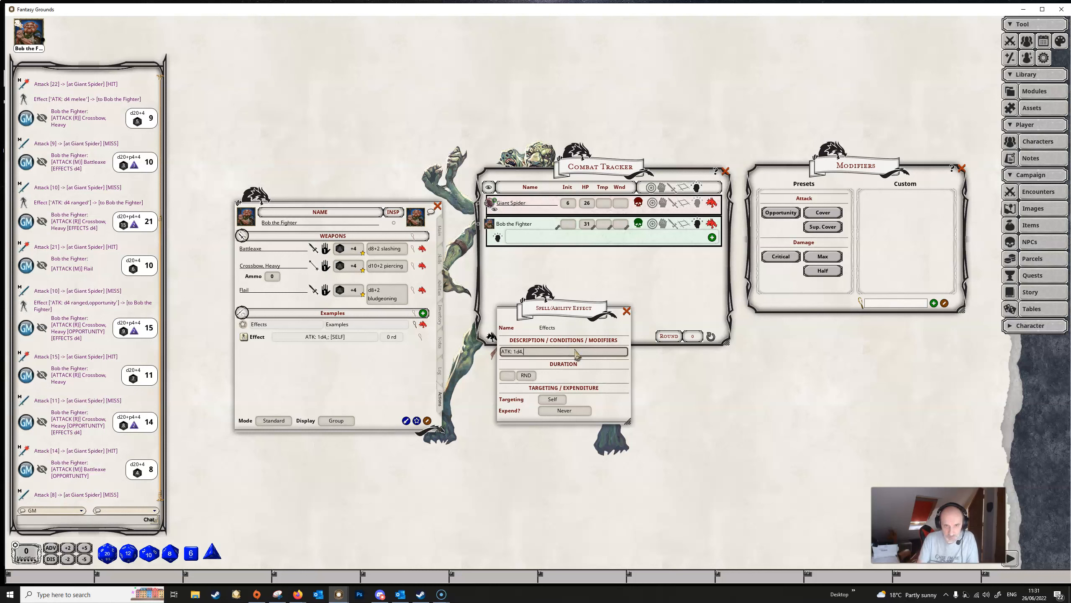
pyautogui.write('+1')
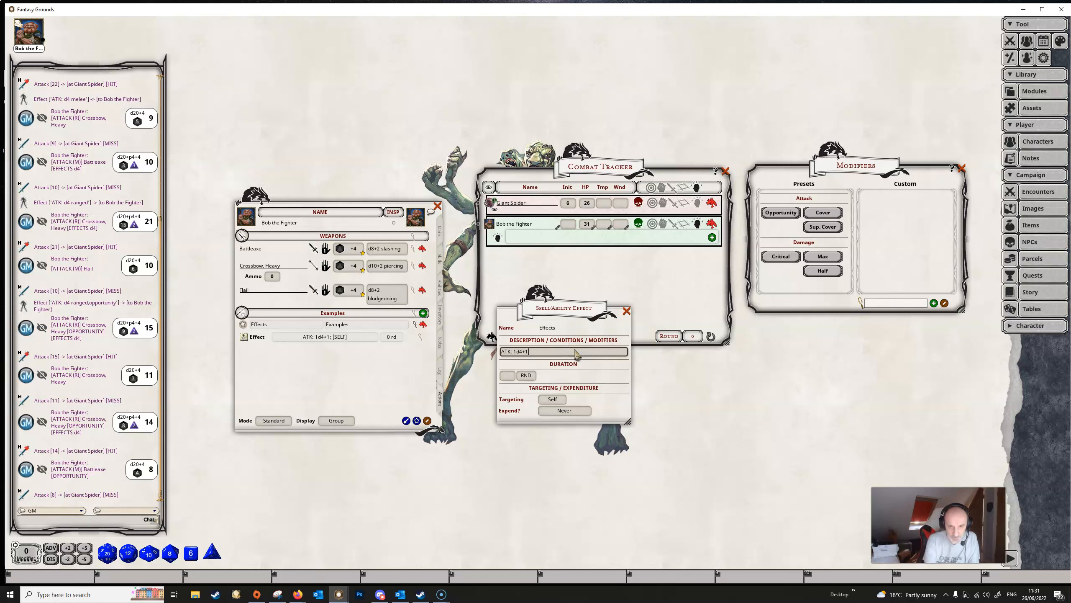
pyautogui.click(626, 312)
# Step: Apply the 1d4+1 effect to Bob the Fighter and roll his Battleaxe attack against the Giant Spider
pyautogui.click(245, 336)
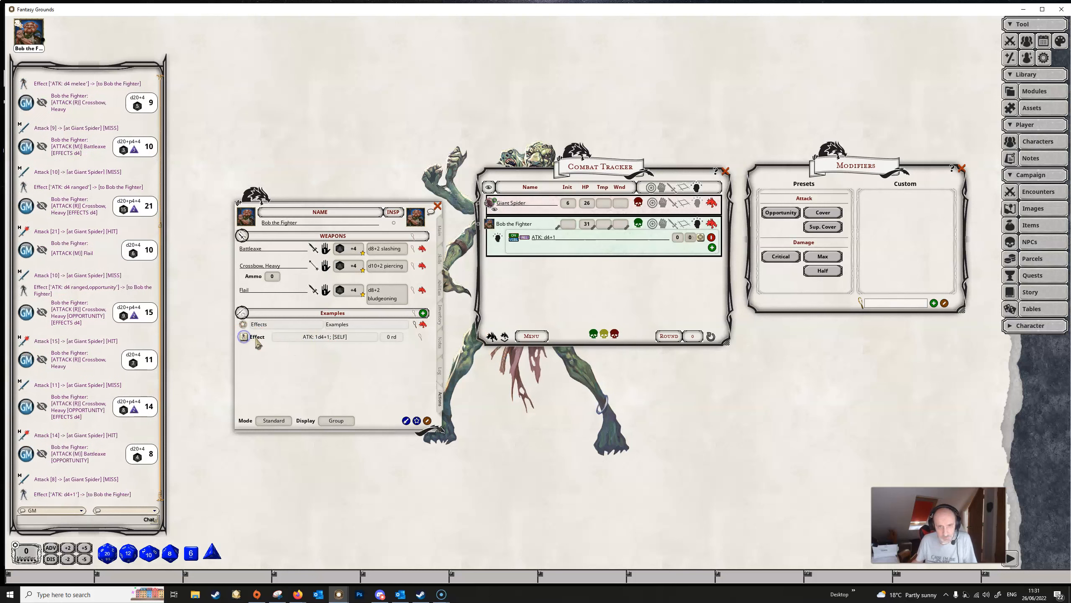
pyautogui.moveTo(350, 253); pyautogui.dragTo(508, 205)
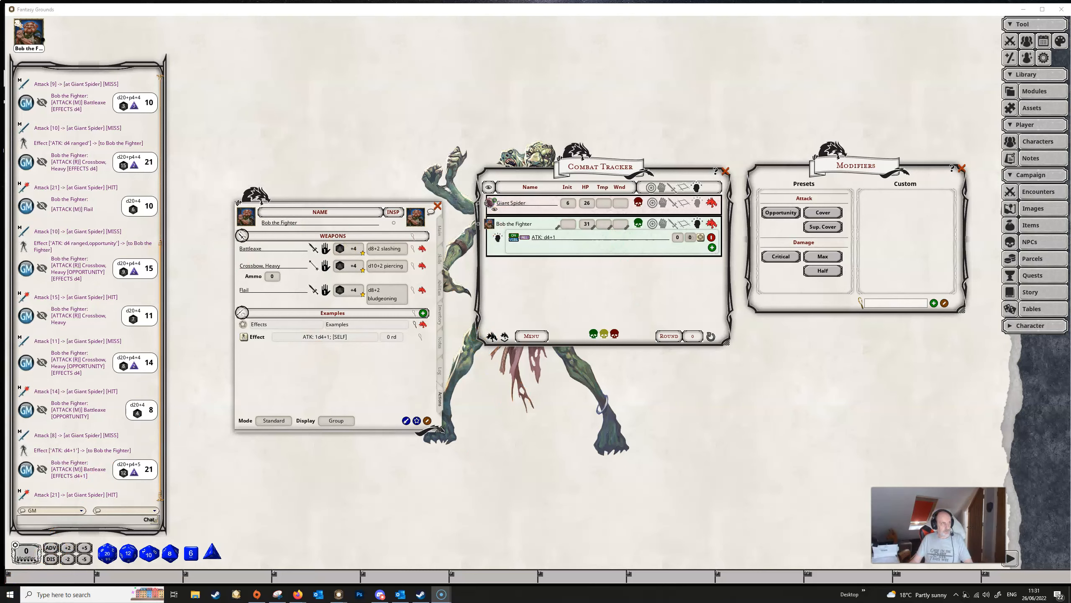
# Step: Switch to the browser to consult the PC Specific Notes tag table in the 5E effects wiki, and return to Fantasy Grounds
pyautogui.moveTo(0, 50); pyautogui.dragTo(489, 23)
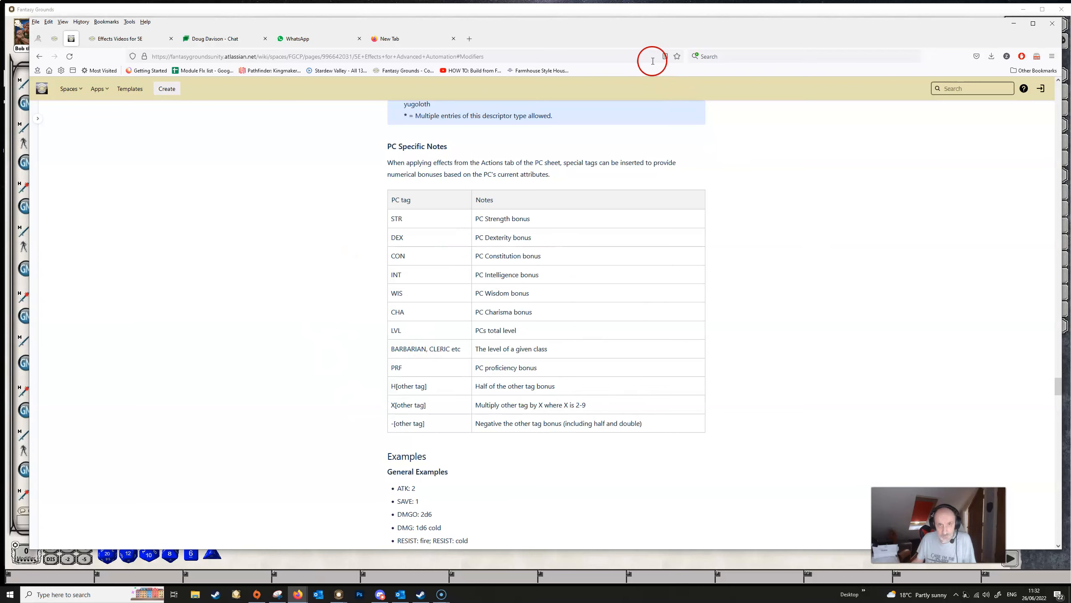
pyautogui.moveTo(642, 23); pyautogui.dragTo(0, 67)
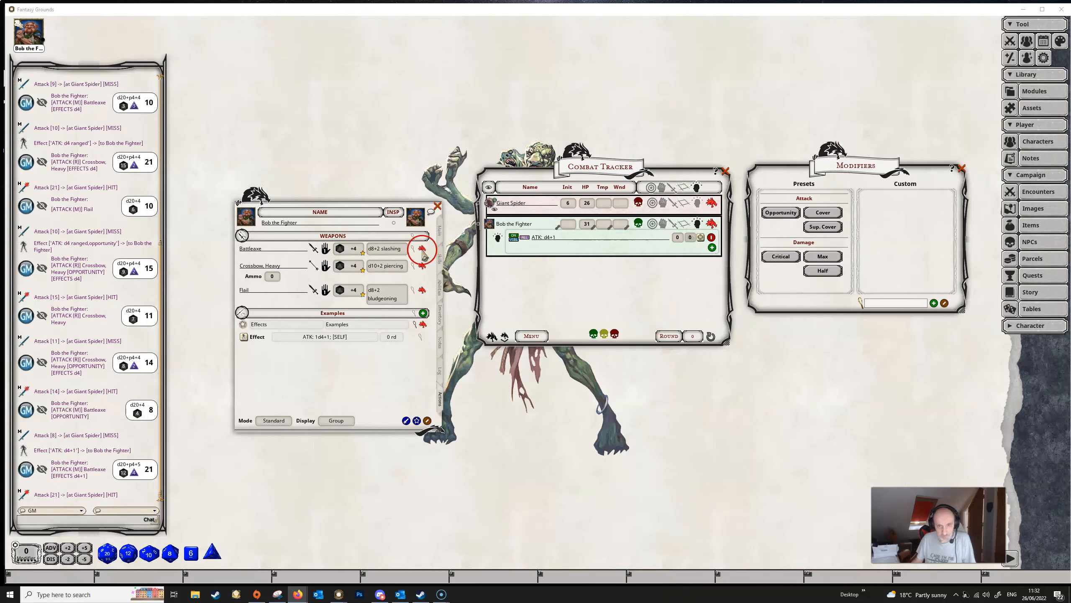
# Step: Change the power's effect to ATK: [INT] and replace the active 1d4+1 effect on Bob the Fighter with it
pyautogui.click(420, 336)
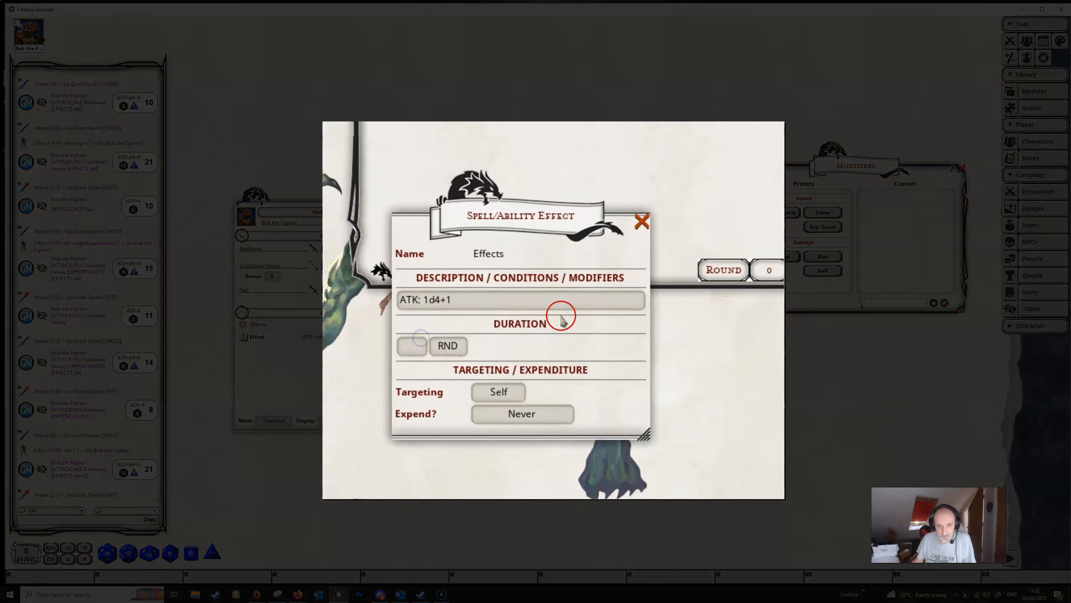
pyautogui.click(510, 302)
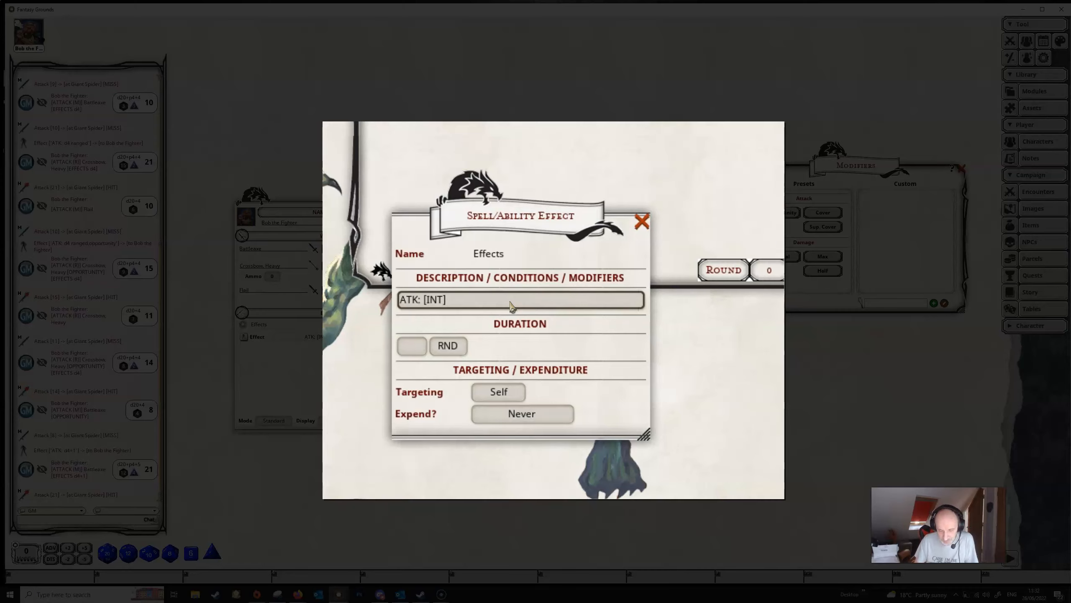
pyautogui.click(642, 221)
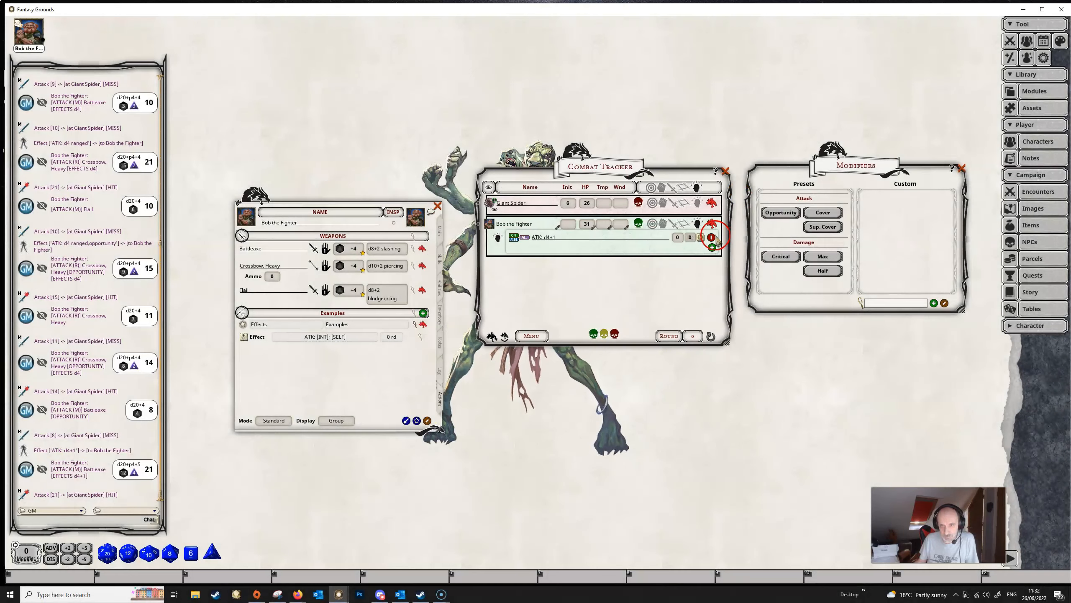
pyautogui.click(711, 237)
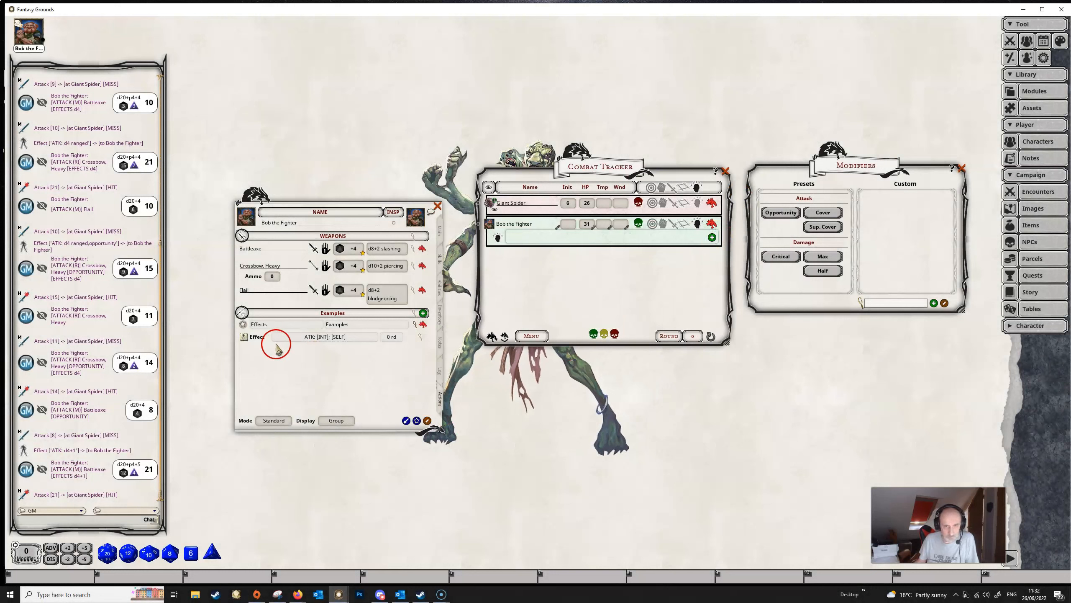
pyautogui.click(244, 337)
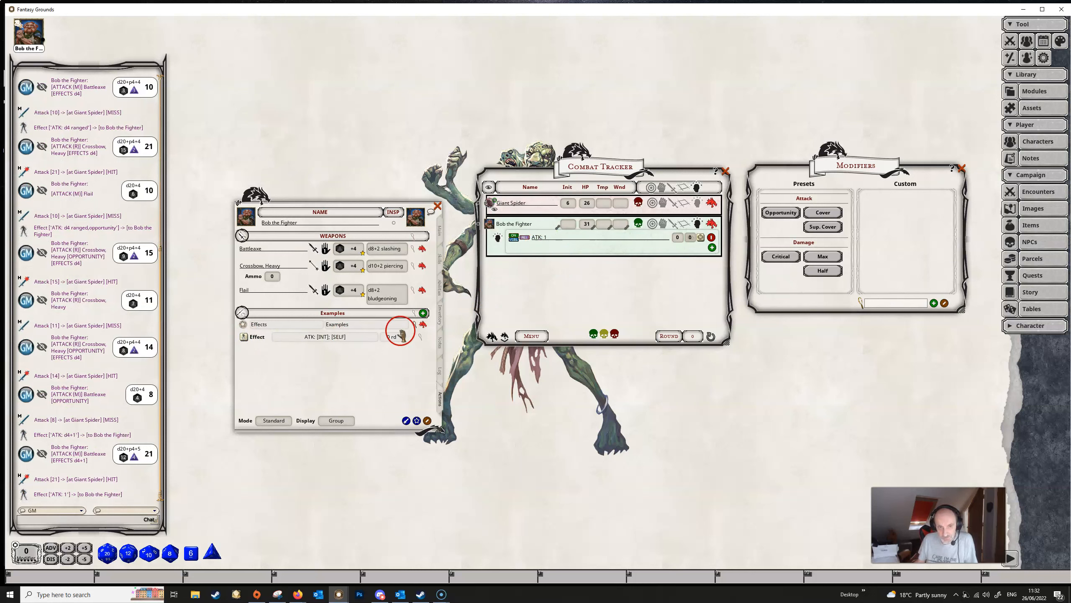
# Step: Check Bob's Intelligence bonus on his character sheet and roll his Battleaxe attack against the Giant Spider
pyautogui.click(440, 231)
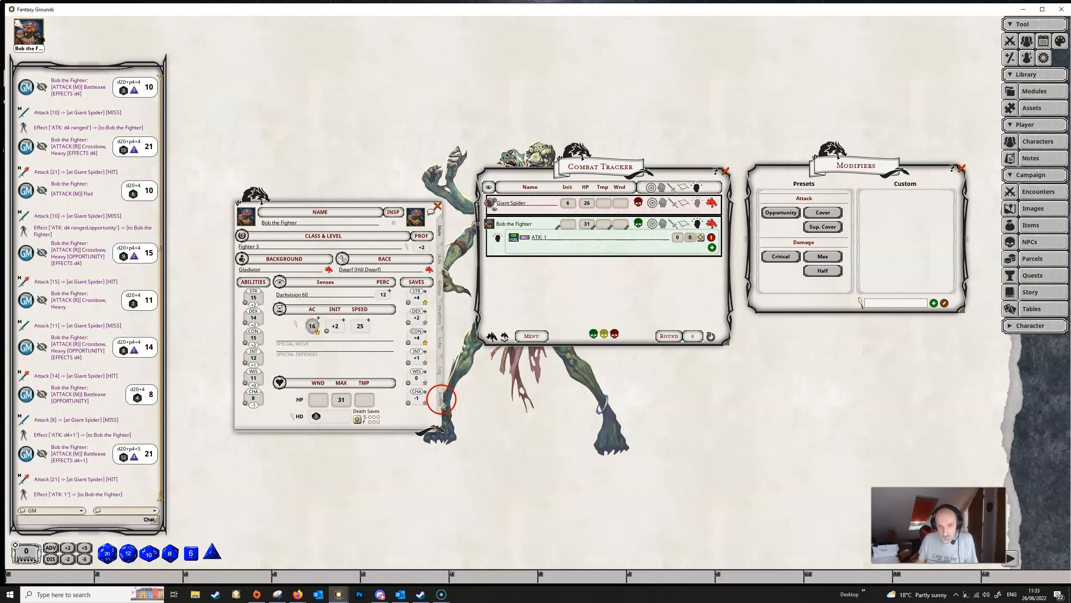
pyautogui.click(440, 398)
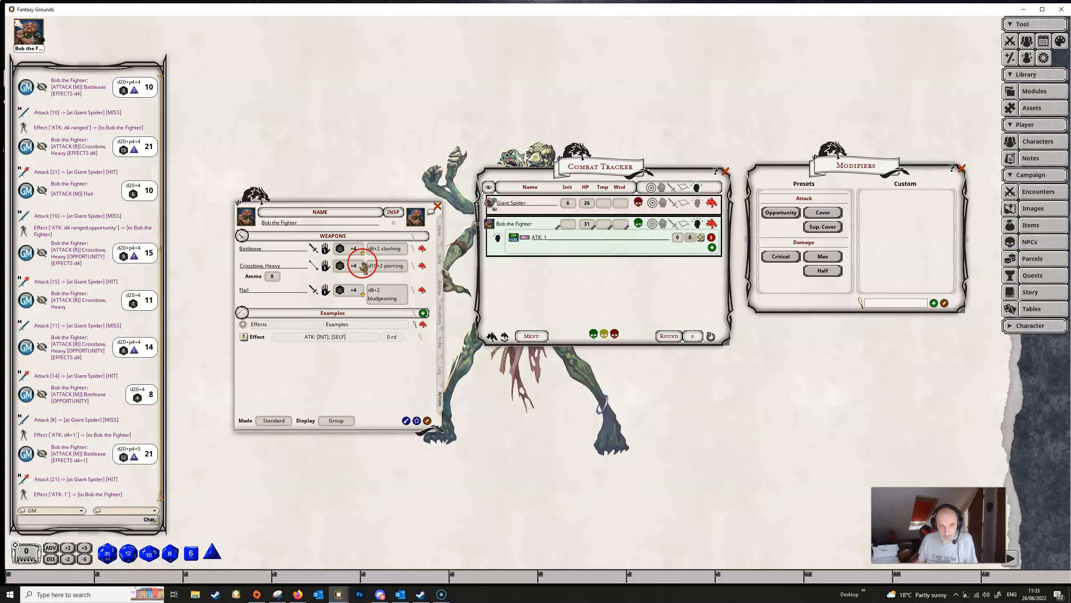
pyautogui.moveTo(342, 248); pyautogui.dragTo(557, 208)
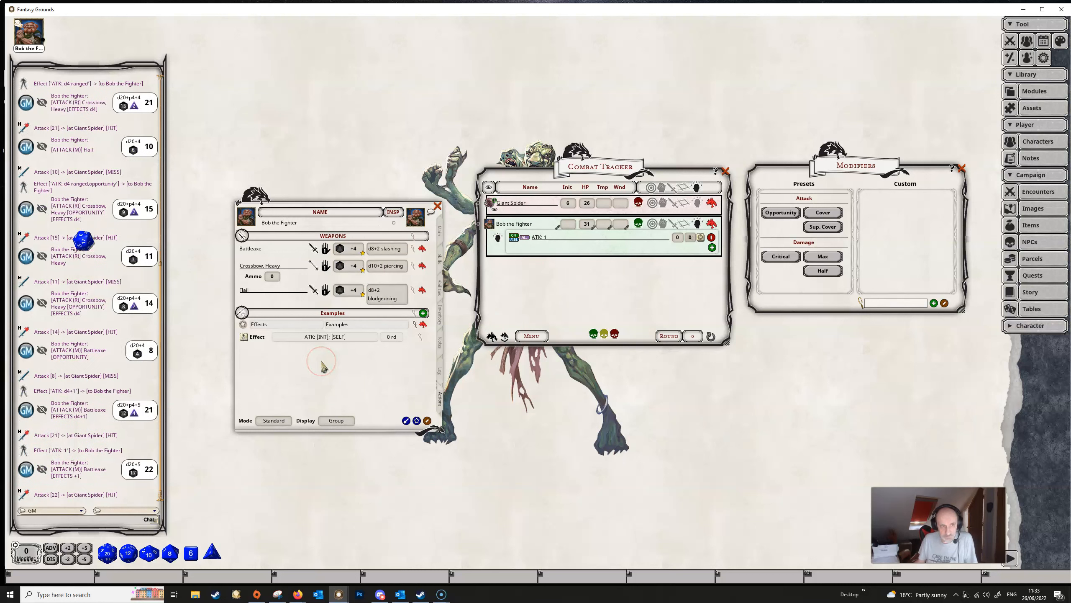
# Step: Change the power's effect to ATK: [INT], melee and remove the active Intelligence effect from Bob the Fighter
pyautogui.click(420, 338)
pyautogui.click(542, 352)
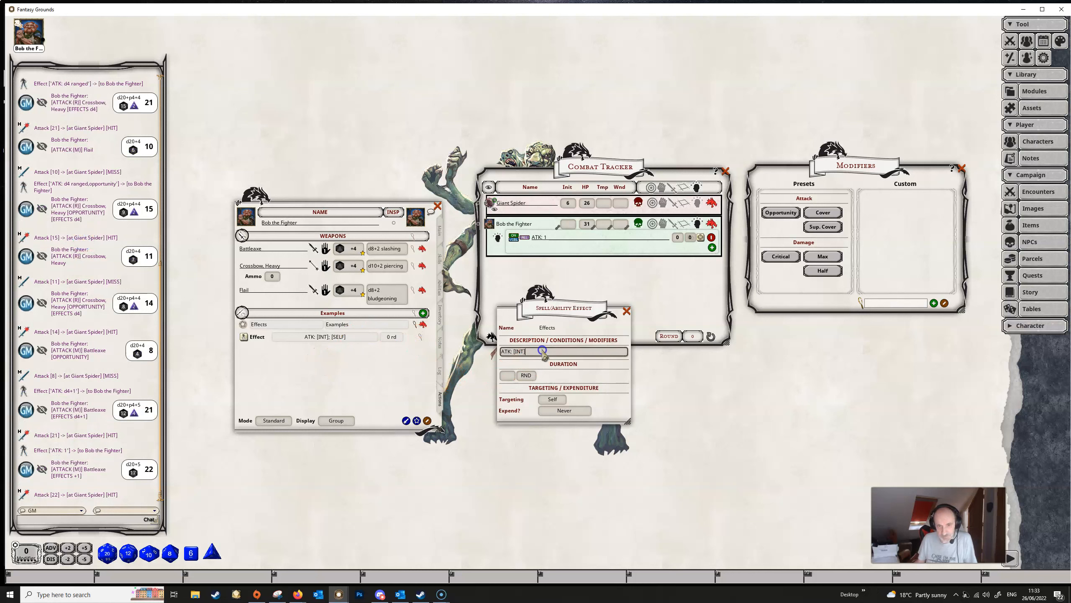
pyautogui.write(', mel')
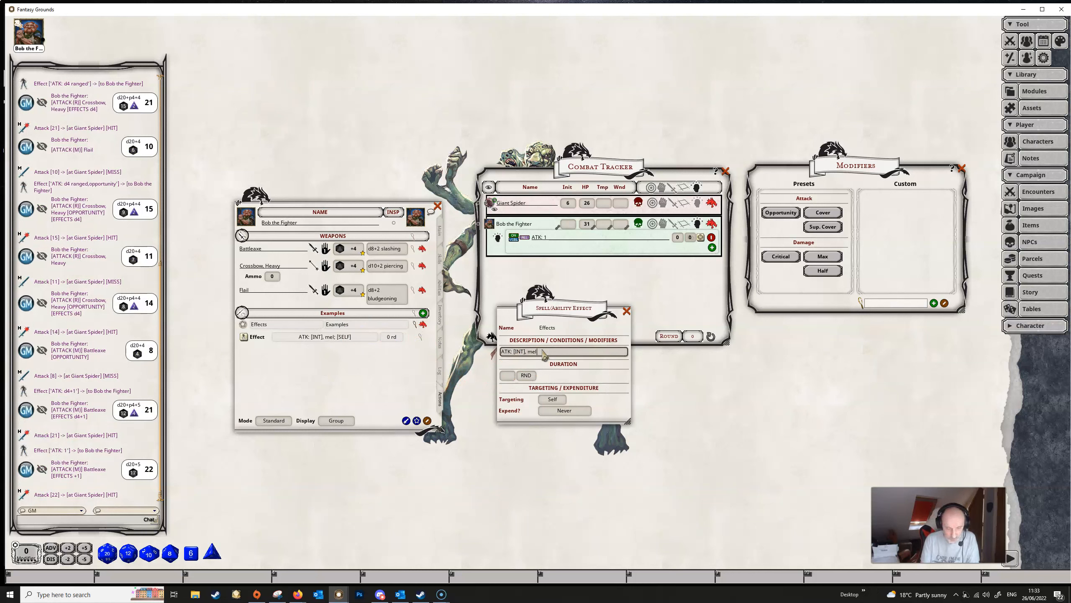
pyautogui.write('ee')
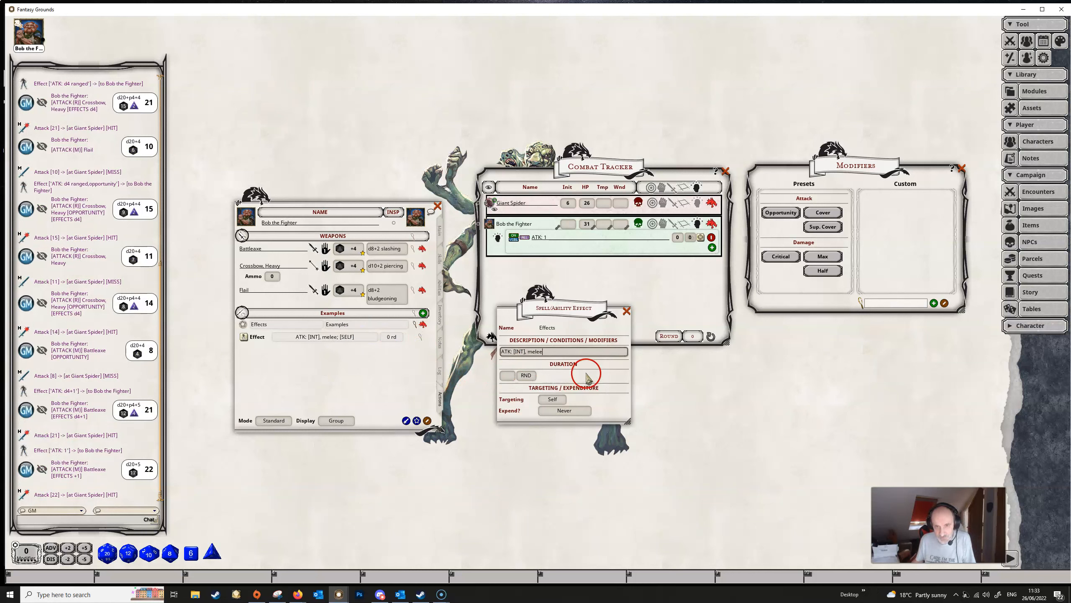
pyautogui.click(628, 312)
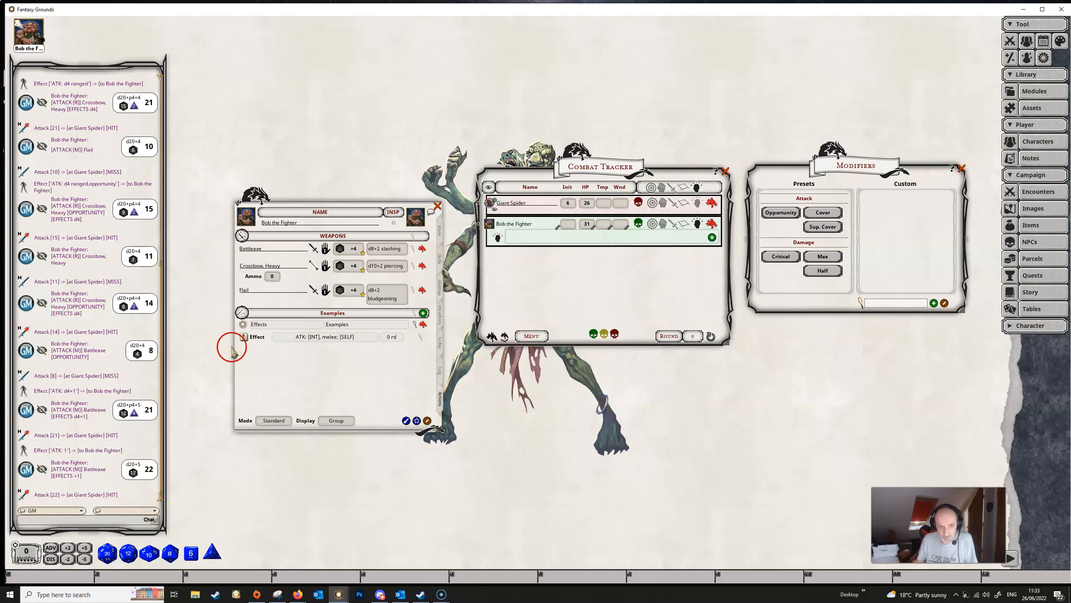
# Step: Apply the Intelligence melee effect to Bob the Fighter and test it with Heavy Crossbow and Flail attacks on the Giant Spider
pyautogui.click(243, 336)
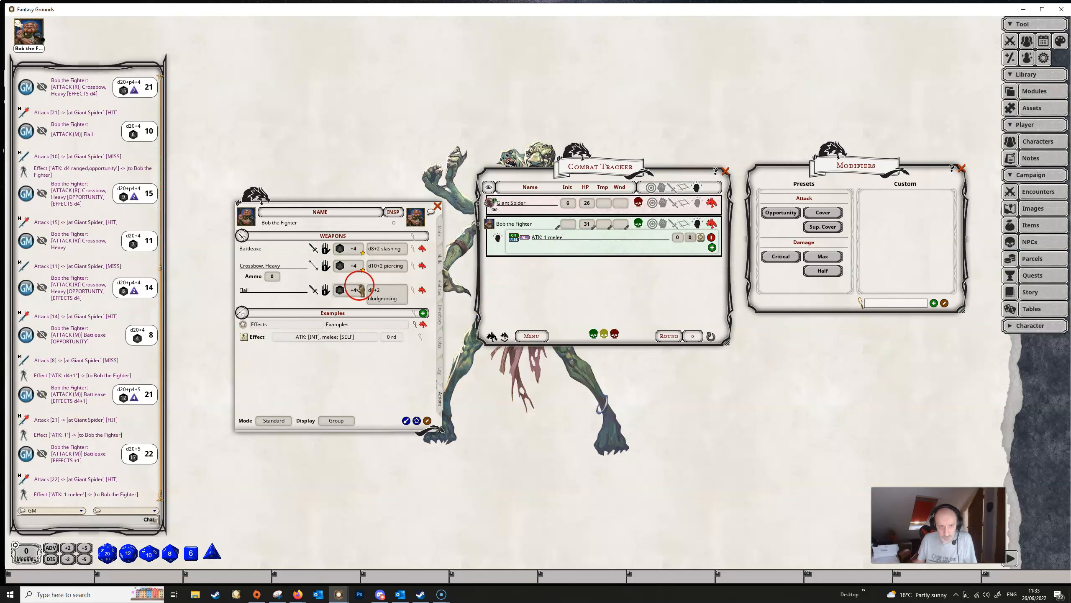
pyautogui.doubleClick(348, 270)
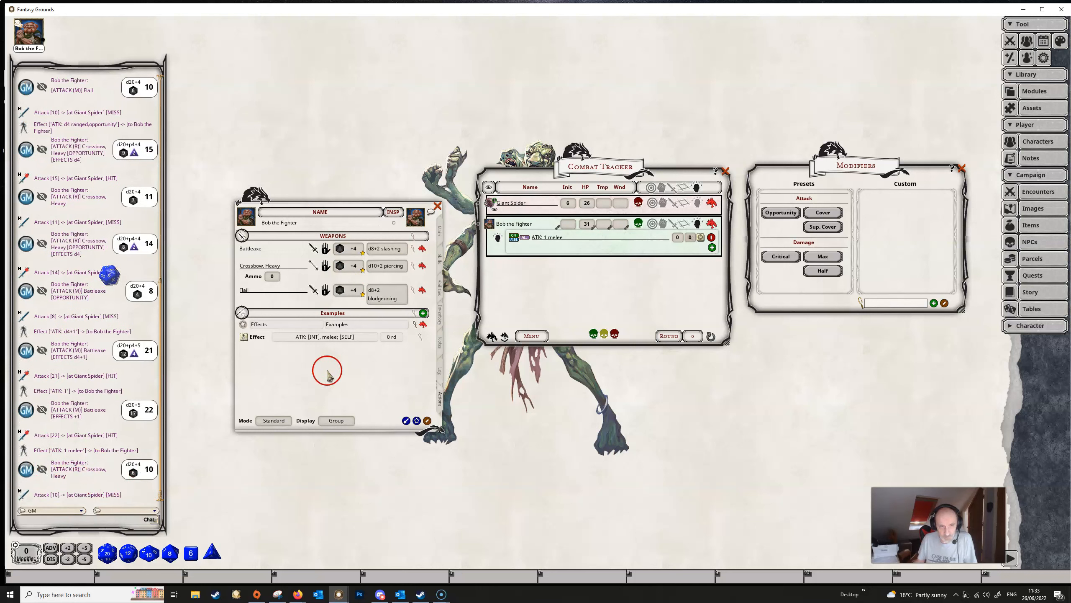
pyautogui.moveTo(351, 281); pyautogui.dragTo(548, 206)
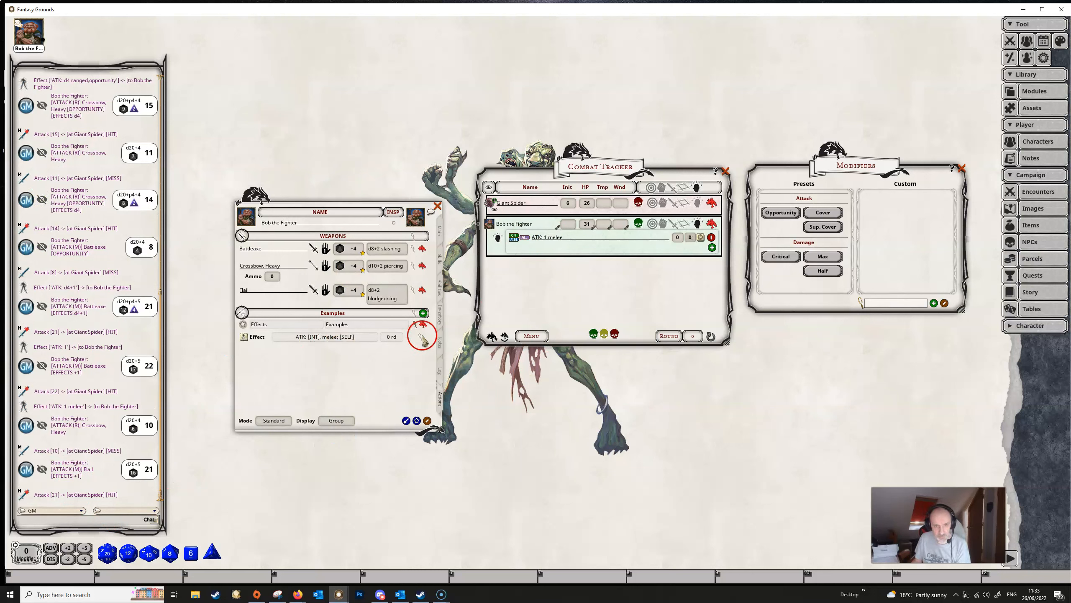
# Step: Change the power's effect to ATK: [LVL] and remove the active melee effect from Bob the Fighter
pyautogui.click(552, 352)
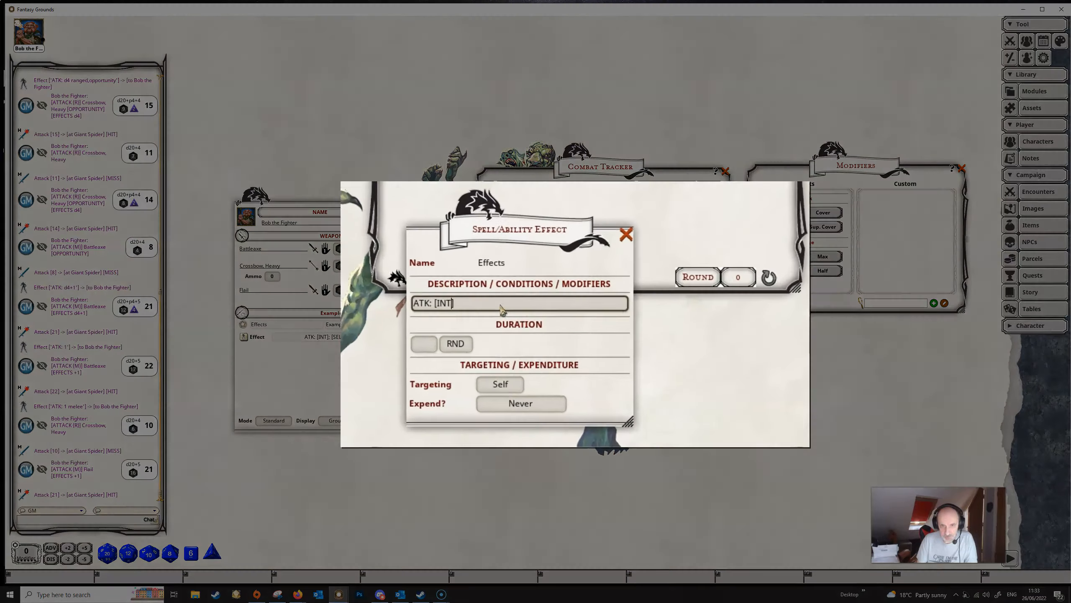
pyautogui.press('BackSpace')
pyautogui.press('BackSpace')
pyautogui.press('BackSpace')
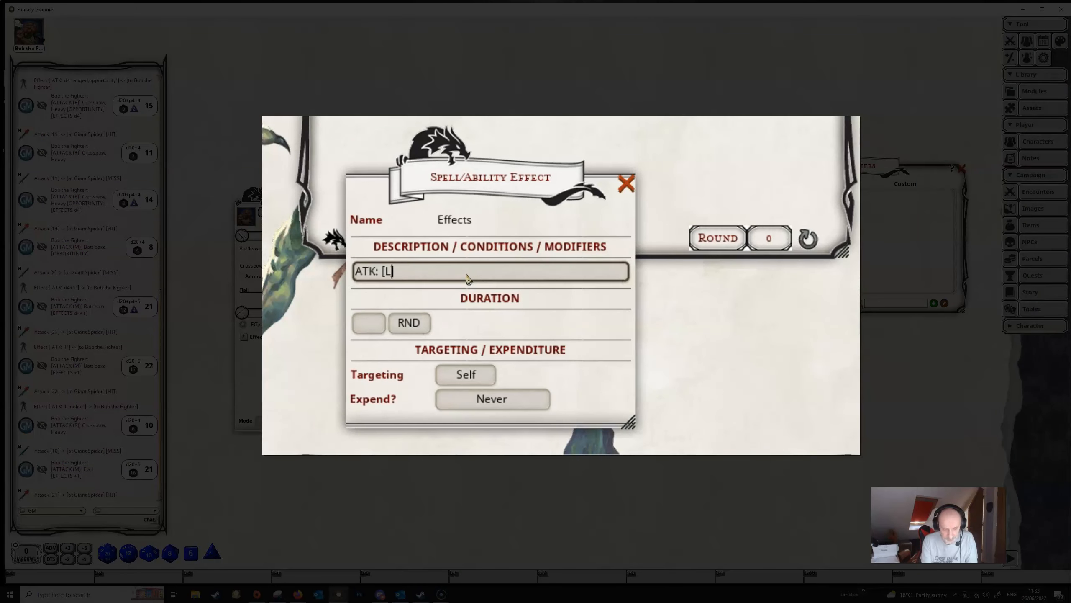
pyautogui.write('LVL')
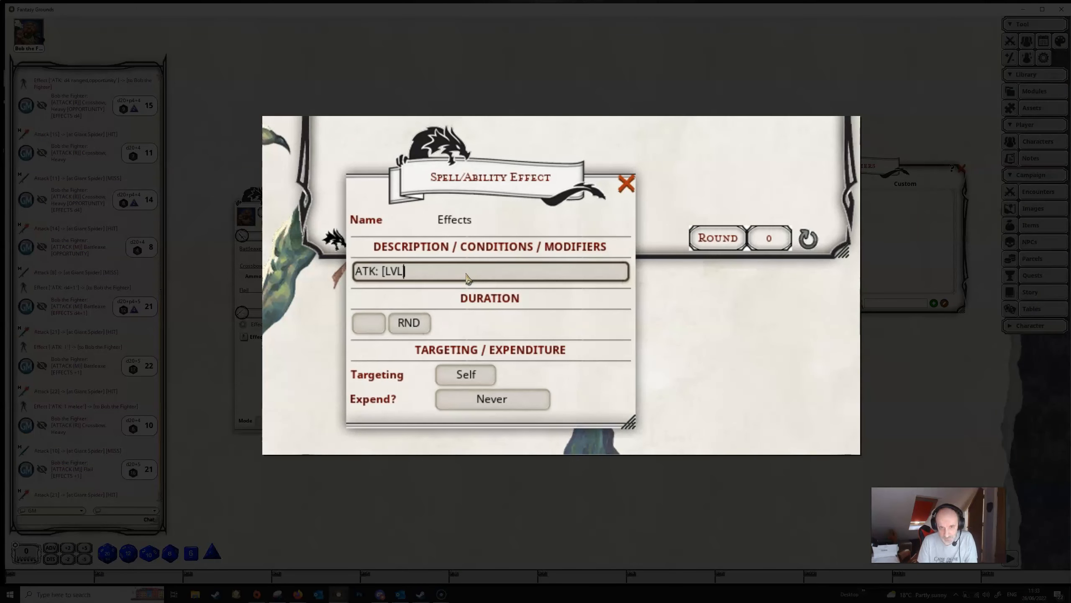
pyautogui.write(']')
pyautogui.click(627, 312)
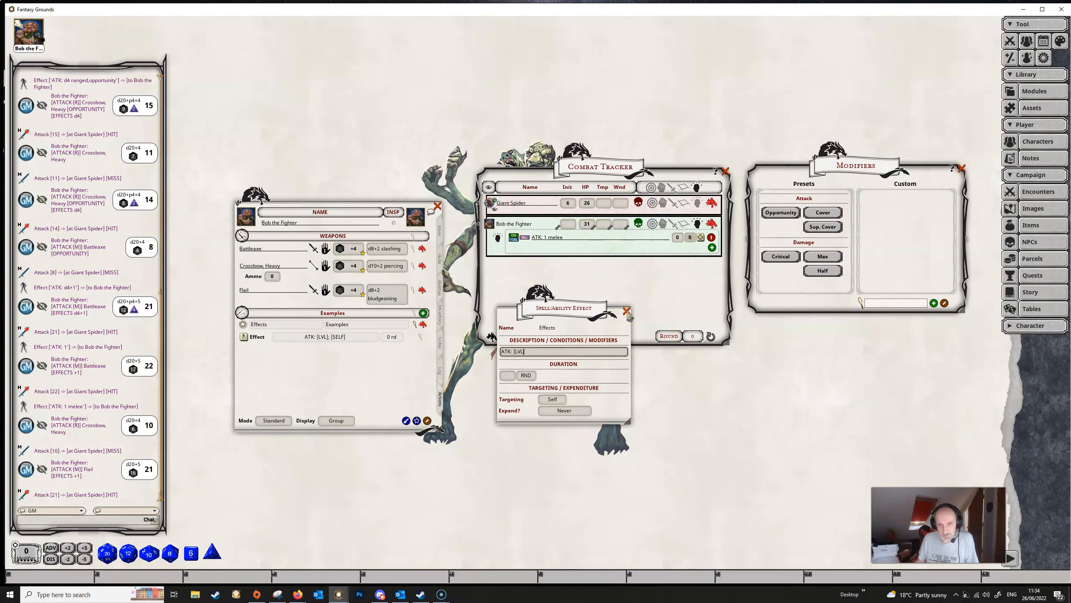
pyautogui.click(627, 313)
pyautogui.doubleClick(711, 238)
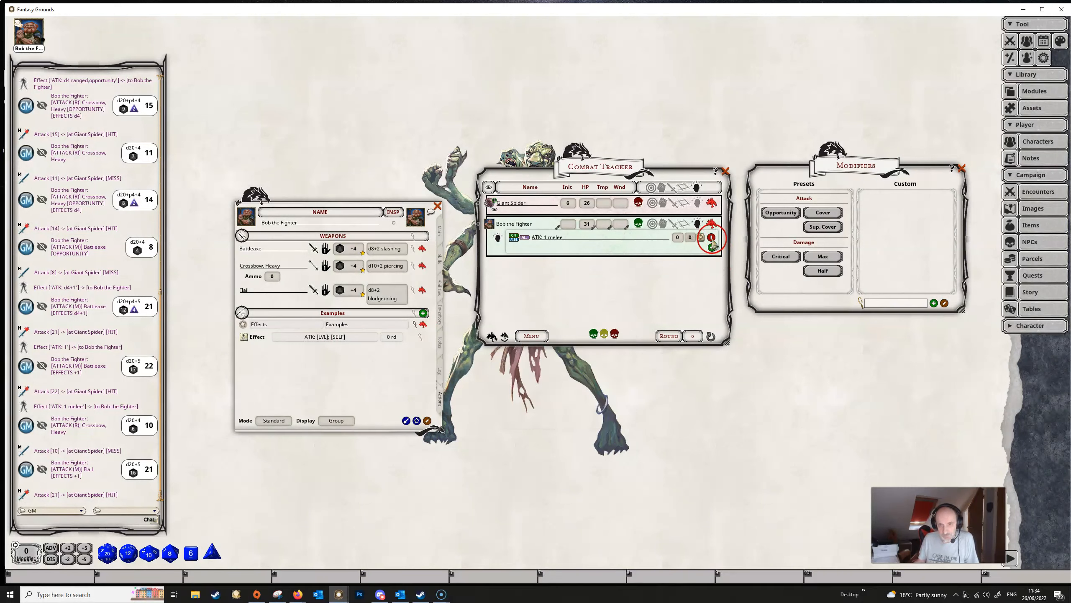
# Step: Apply the level-based effect to Bob the Fighter, comparing it with his class level, and roll his Battleaxe attack on the Giant Spider
pyautogui.click(248, 337)
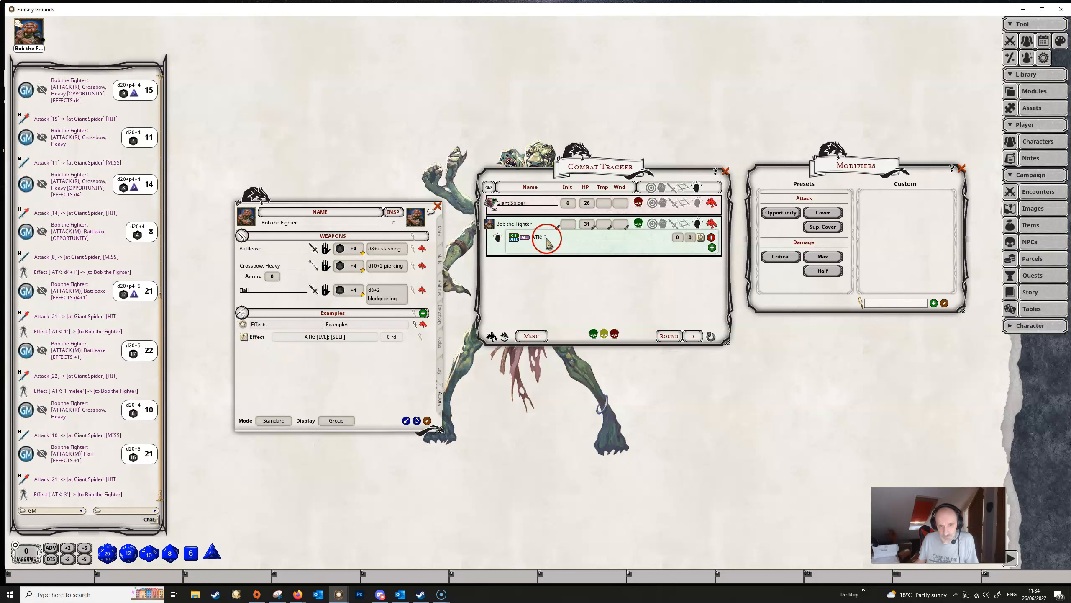
pyautogui.click(439, 230)
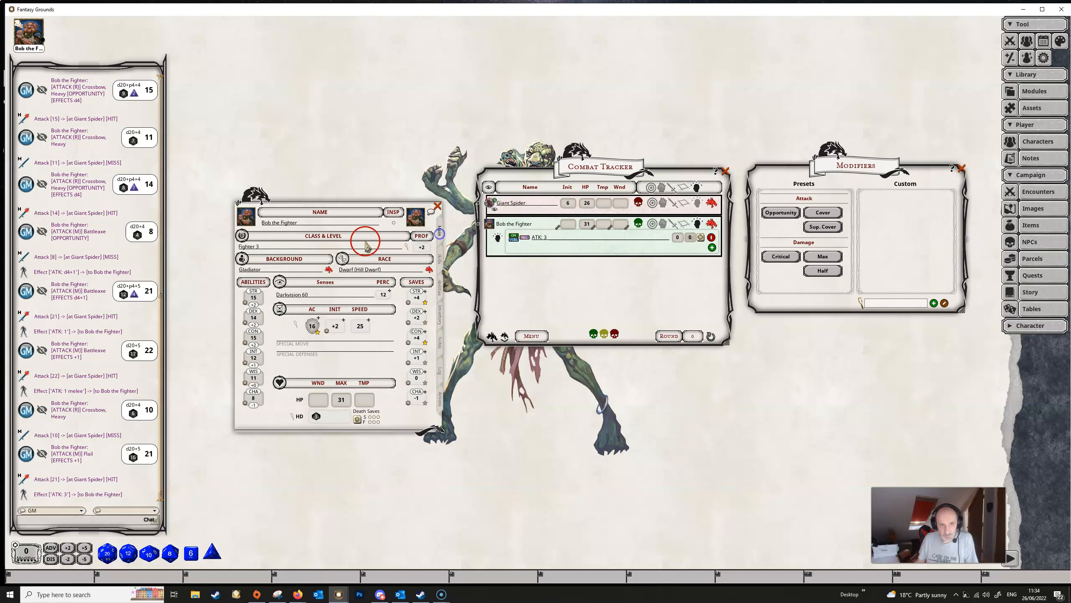
pyautogui.click(441, 392)
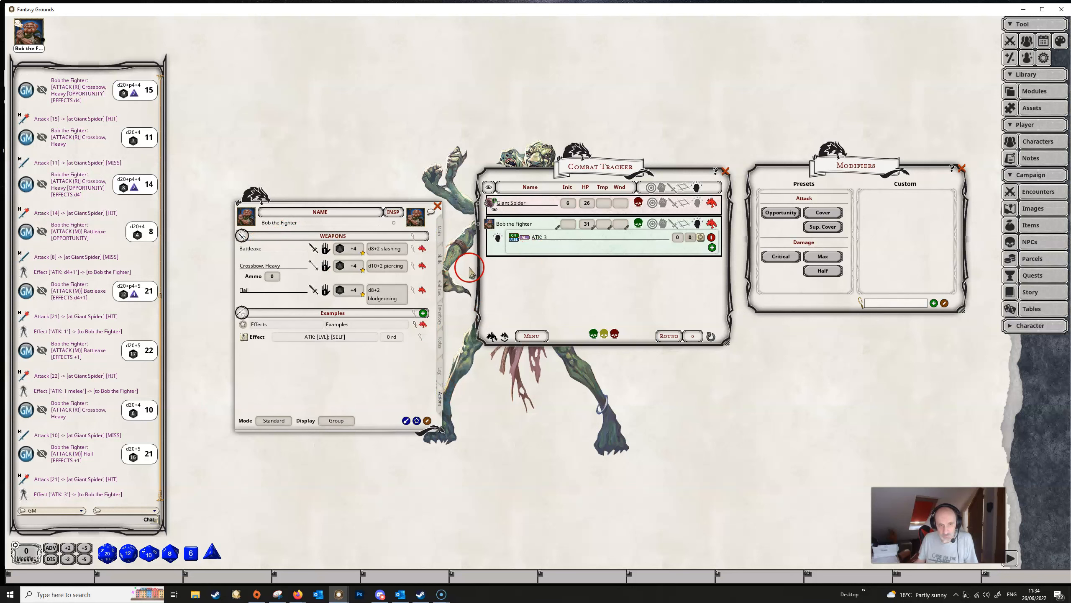
pyautogui.moveTo(354, 249); pyautogui.dragTo(536, 204)
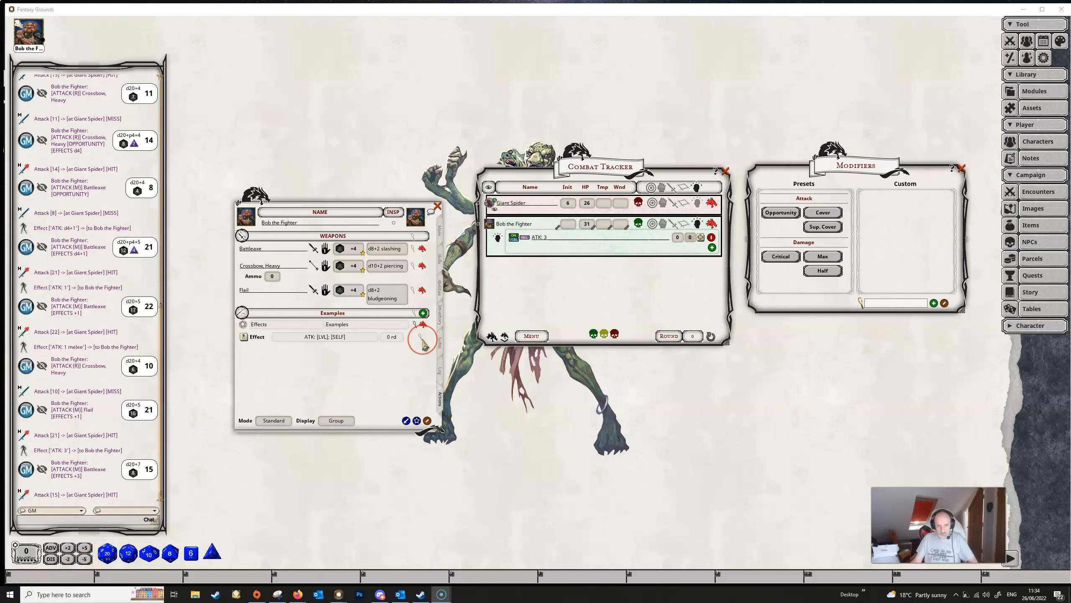
# Step: Change the power's effect to ATK: [HLVL] and replace the active level effect on Bob the Fighter with it
pyautogui.click(421, 337)
pyautogui.click(516, 352)
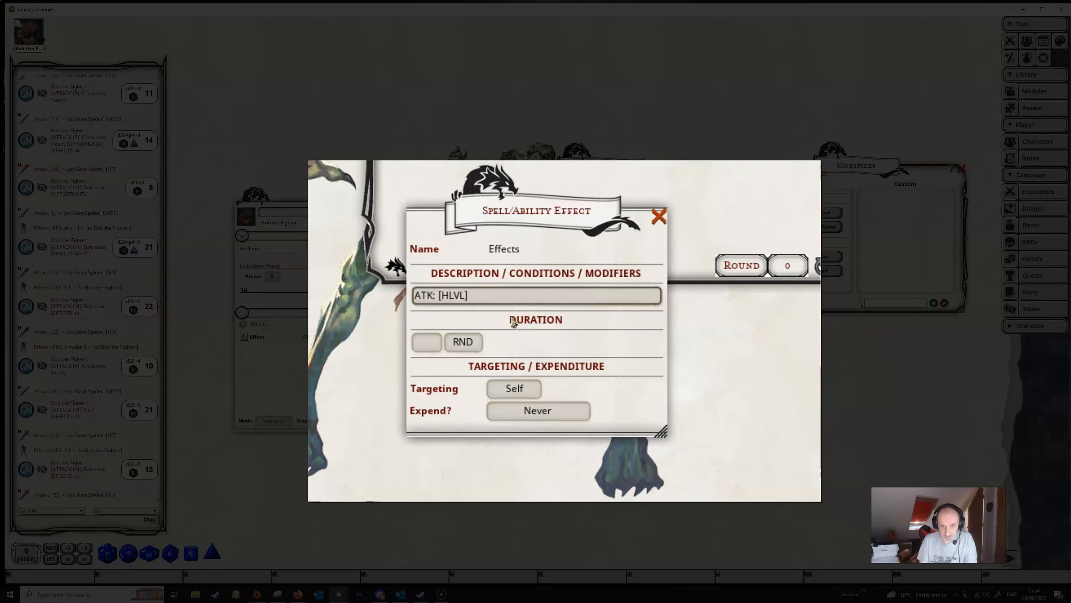
pyautogui.click(448, 303)
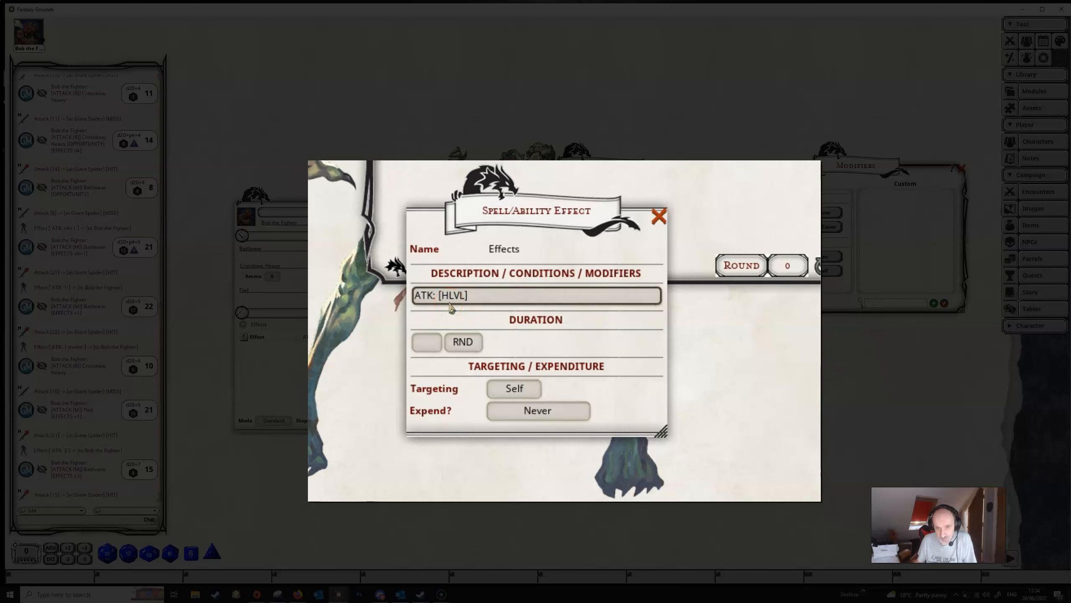
pyautogui.click(464, 301)
pyautogui.click(655, 225)
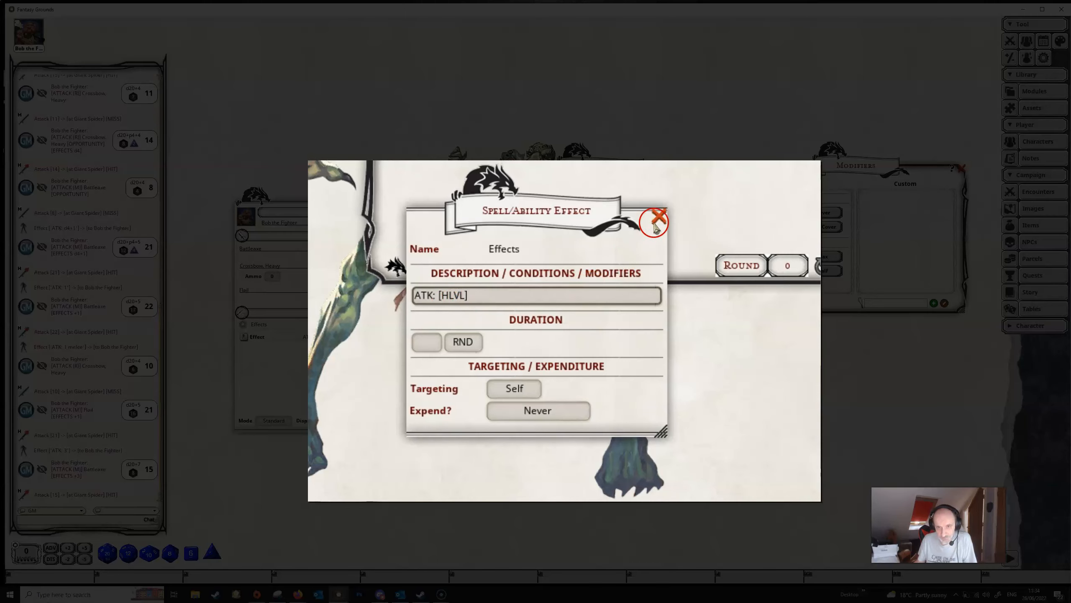
pyautogui.click(657, 220)
pyautogui.click(712, 239)
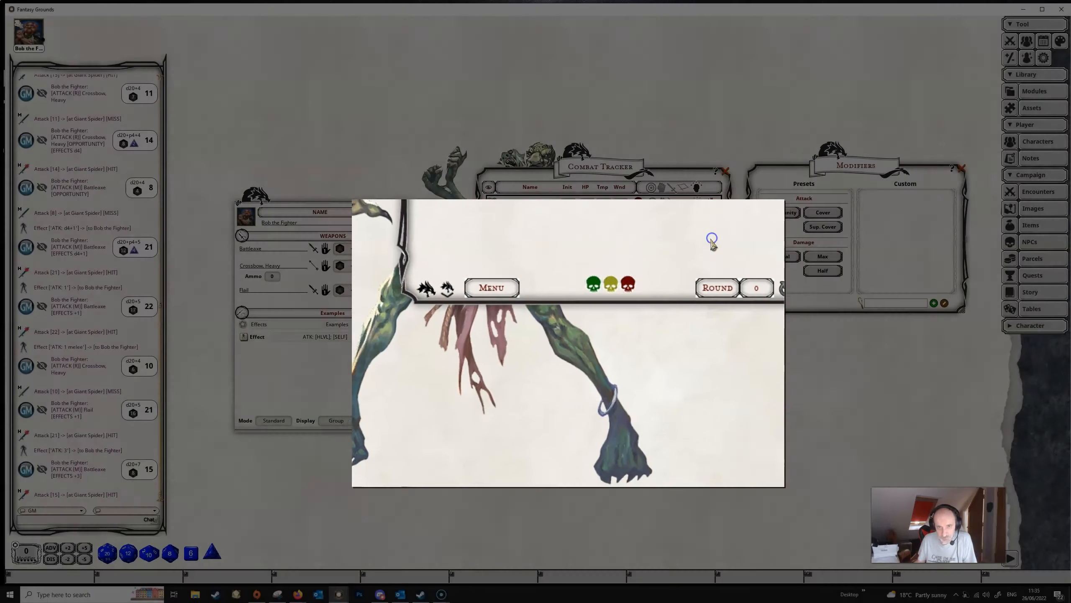
pyautogui.moveTo(245, 337); pyautogui.dragTo(533, 250)
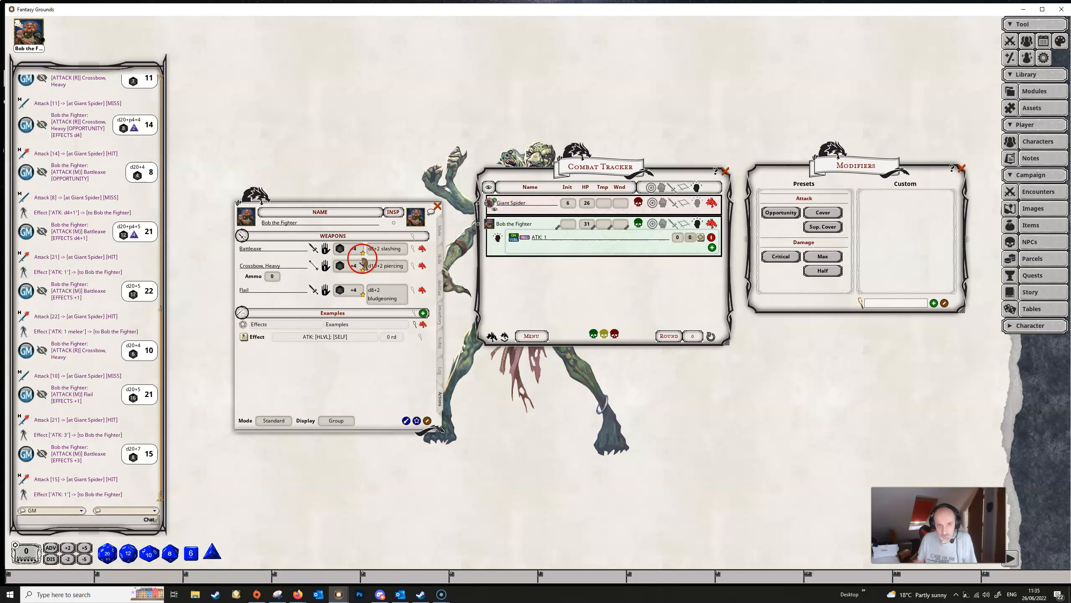
# Step: Roll Bob the Fighter's Battleaxe attack on the Giant Spider with the half-level effect active
pyautogui.moveTo(352, 248); pyautogui.dragTo(528, 205)
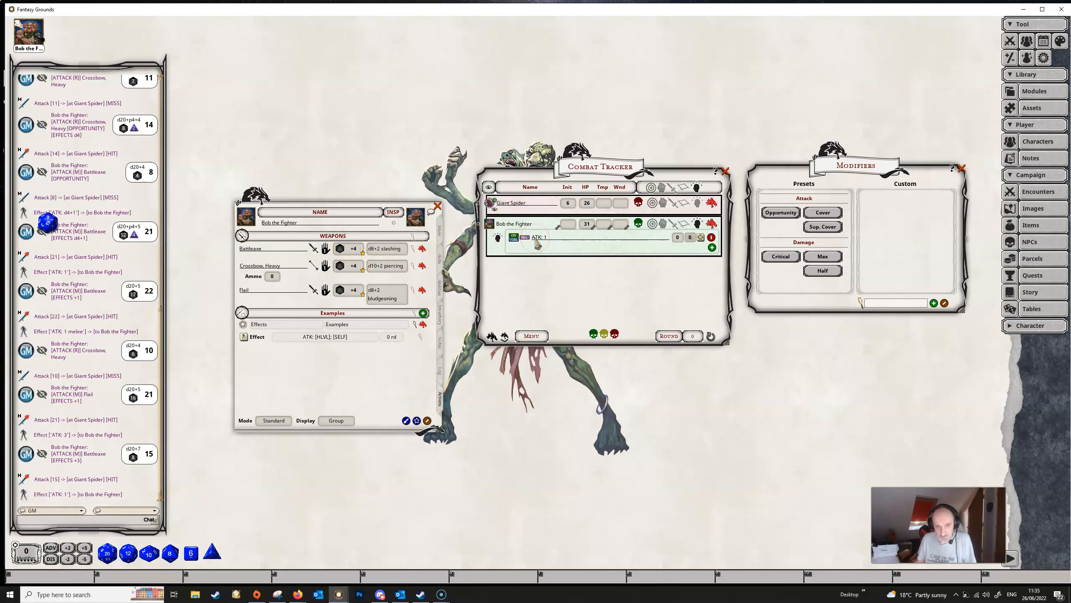
# Step: Change the power's effect to ATK: [FIGHTER] and replace Bob the Fighter's active half-level effect with it
pyautogui.click(420, 337)
pyautogui.doubleClick(530, 352)
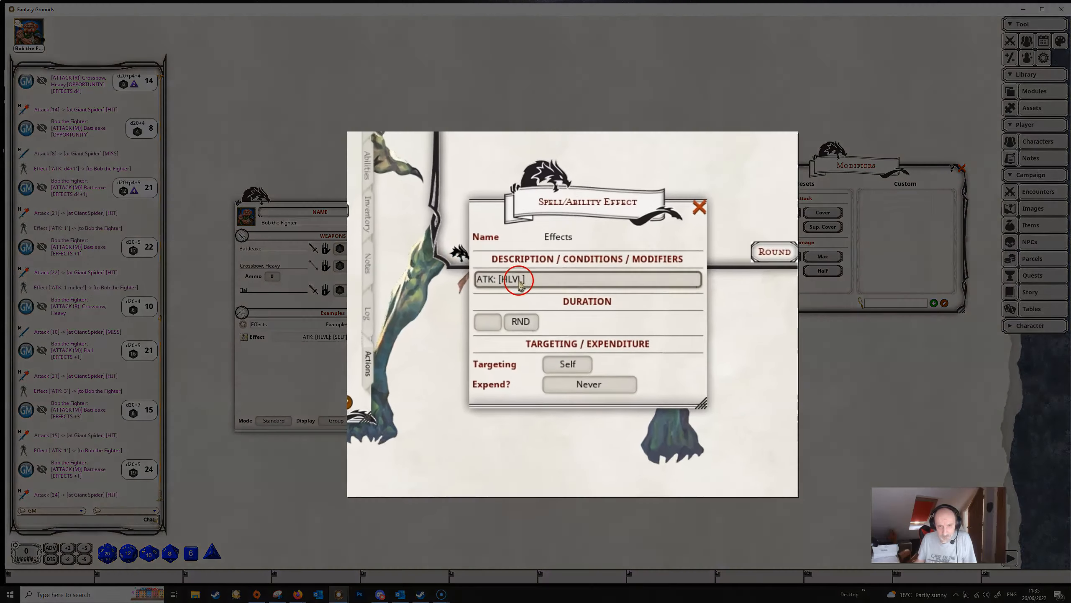
pyautogui.press('BackSpace')
pyautogui.press('BackSpace')
pyautogui.press('BackSpace')
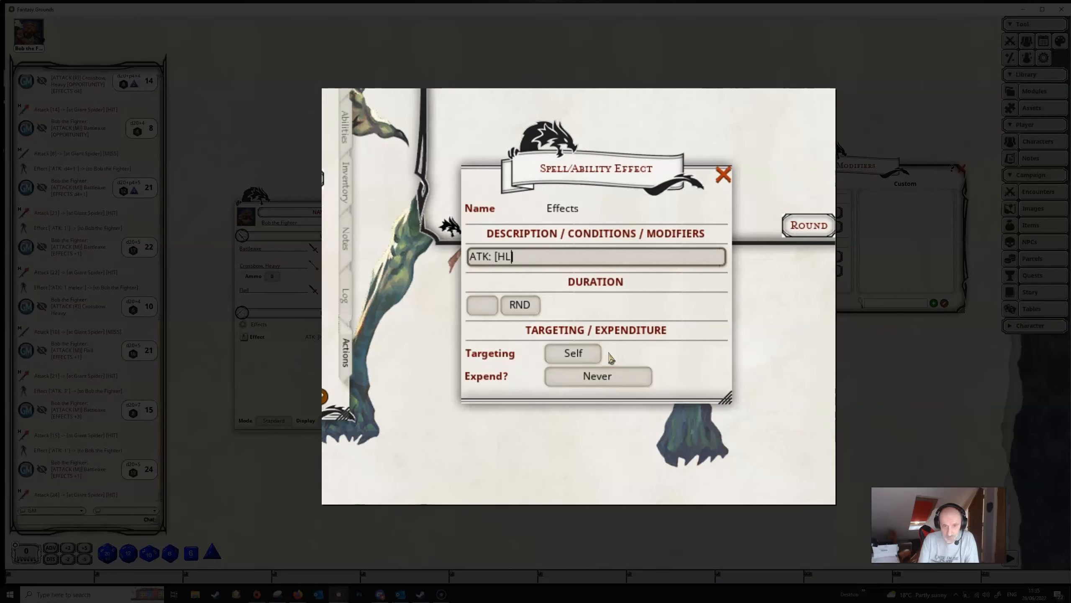
pyautogui.write('F')
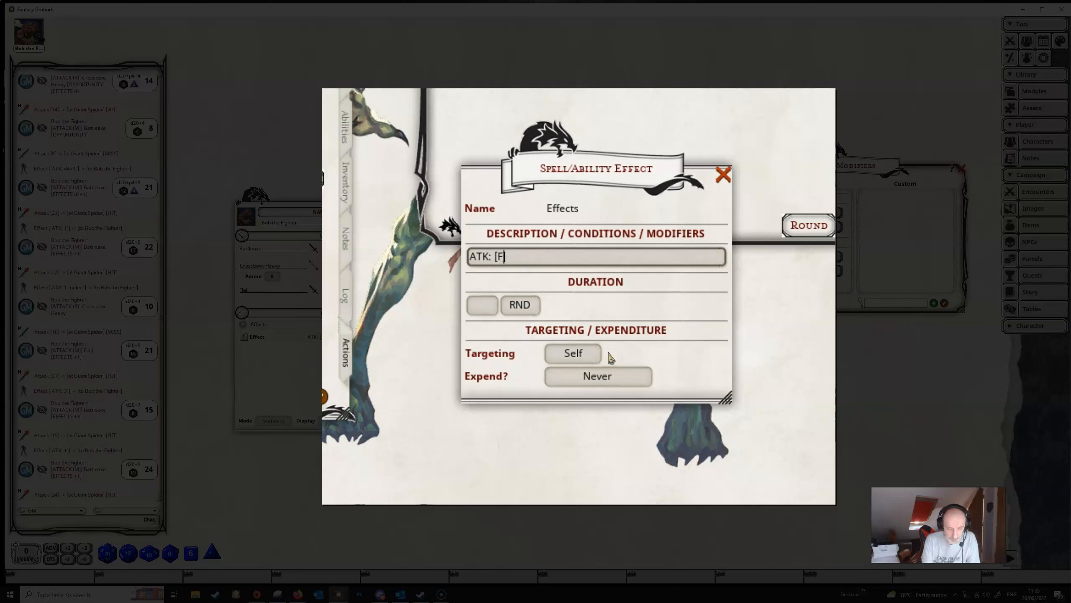
pyautogui.write('IGHTER]')
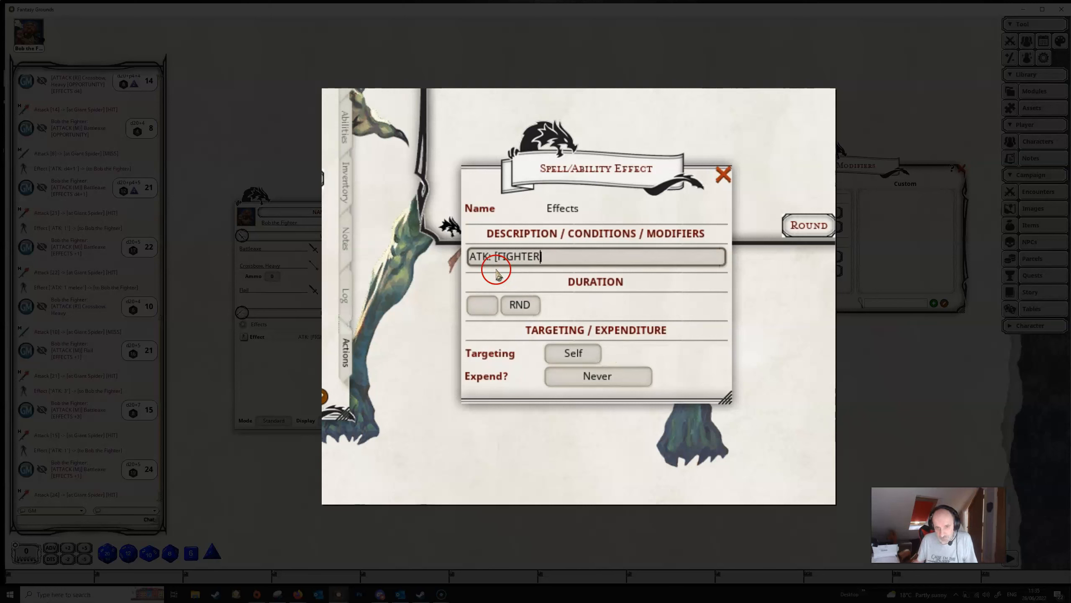
pyautogui.click(723, 181)
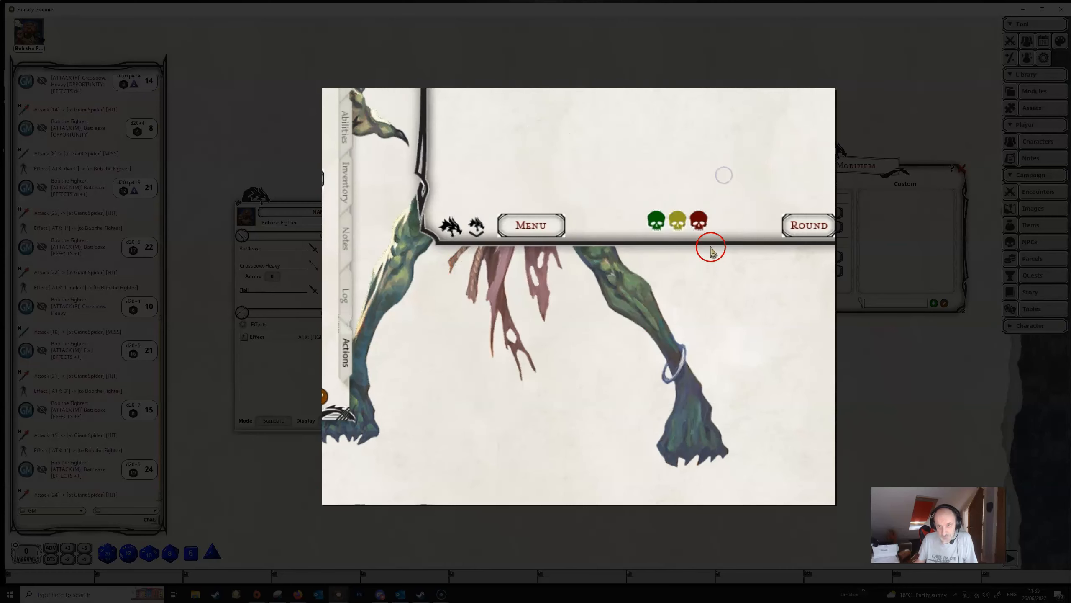
pyautogui.click(244, 337)
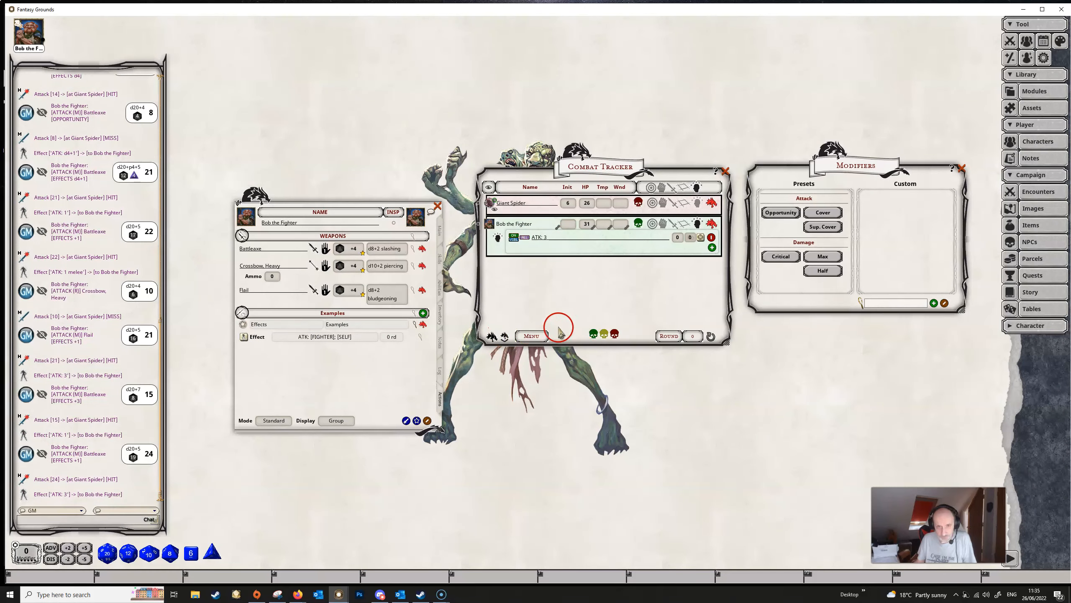
# Step: Change the power's effect to ATK: [HFIGHTER] and replace the active fighter-level effect on Bob the Fighter with it
pyautogui.click(420, 336)
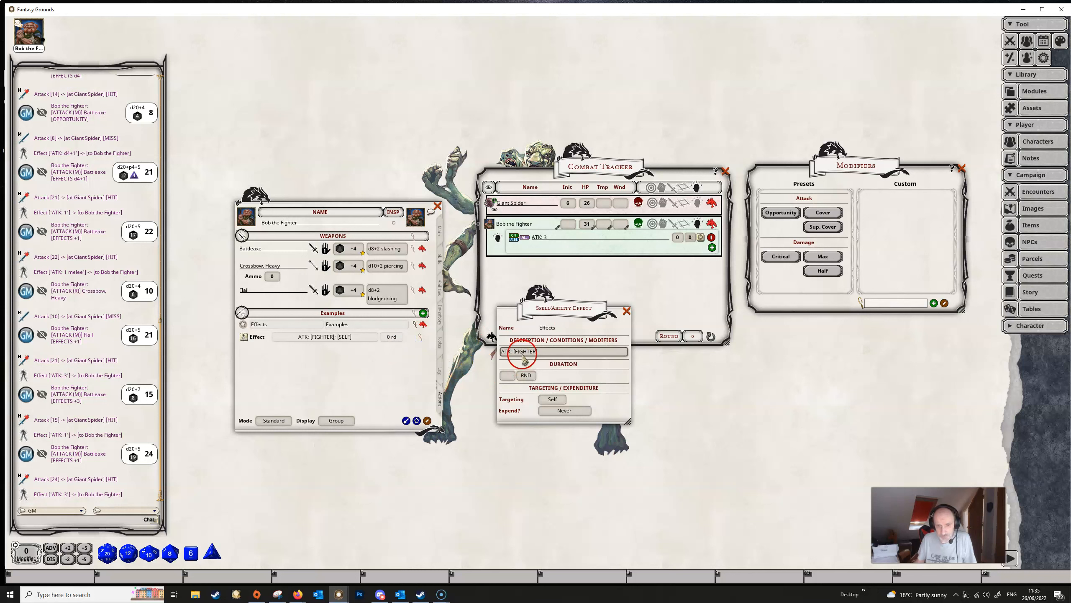
pyautogui.click(515, 350)
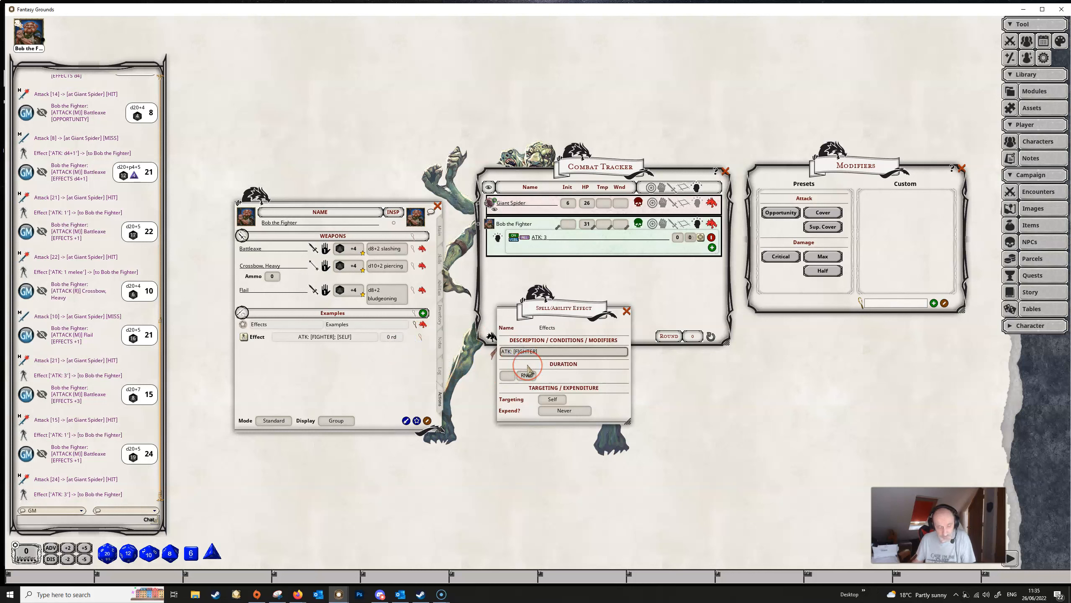
pyautogui.write('H')
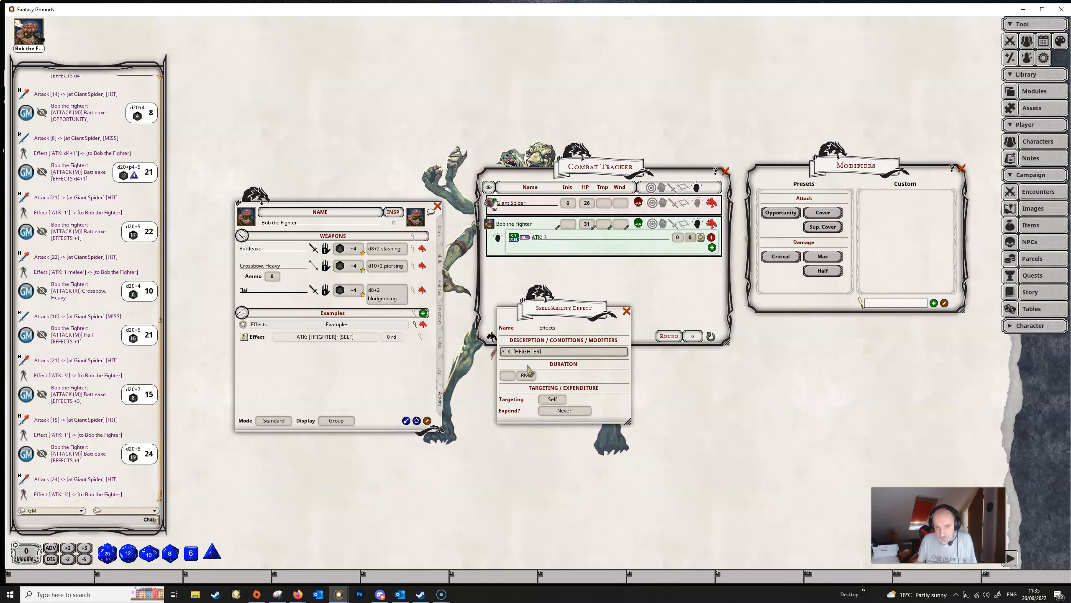
pyautogui.click(628, 314)
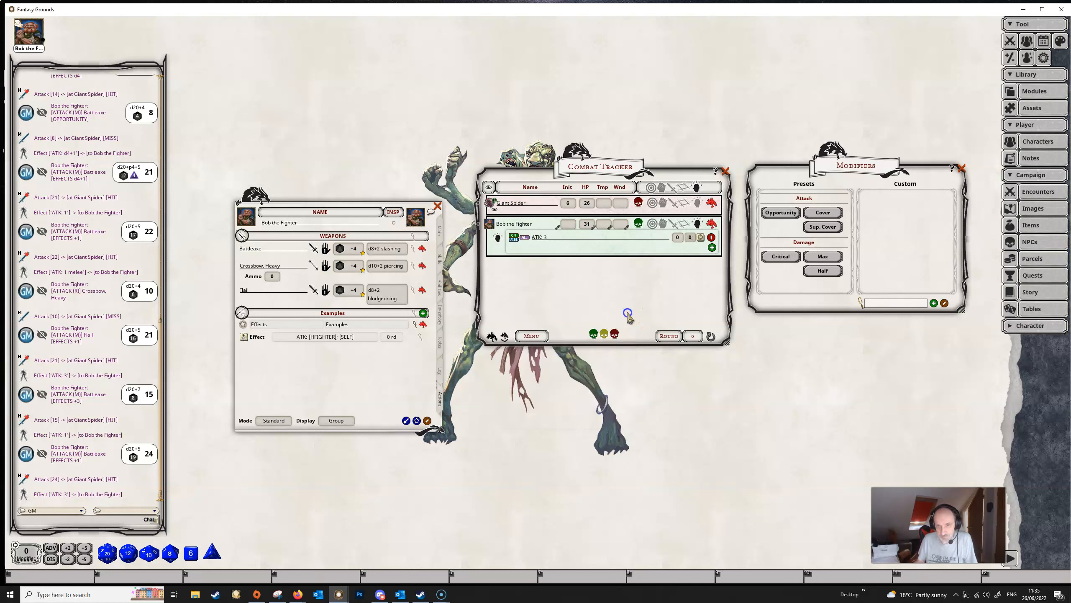
pyautogui.click(711, 237)
pyautogui.click(245, 337)
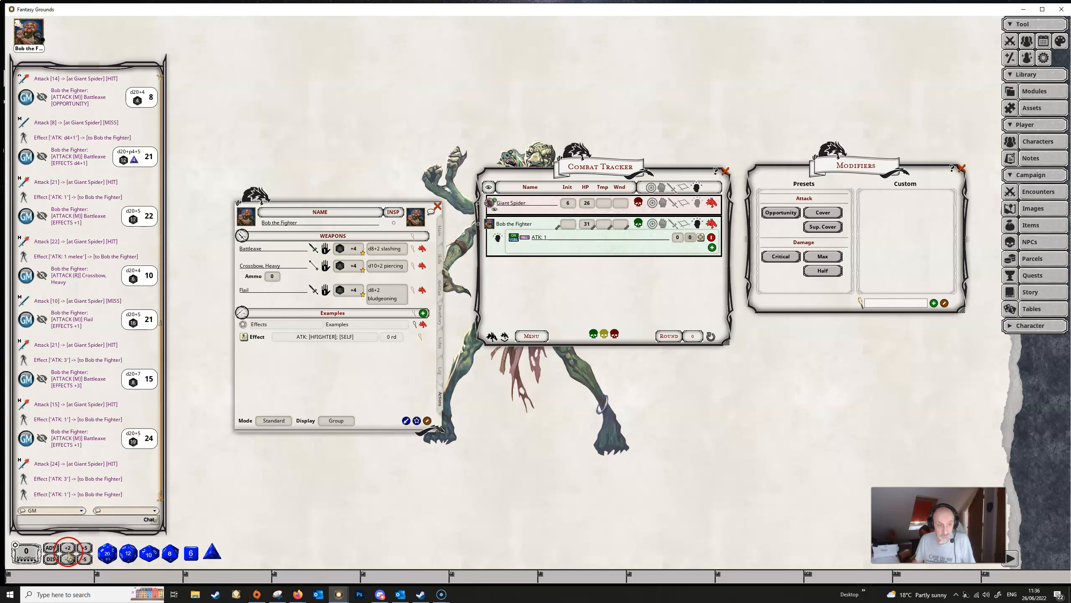
# Step: Change the power's effect from the half-fighter-level tag to ATK: [PRF] and close the effect details
pyautogui.click(420, 337)
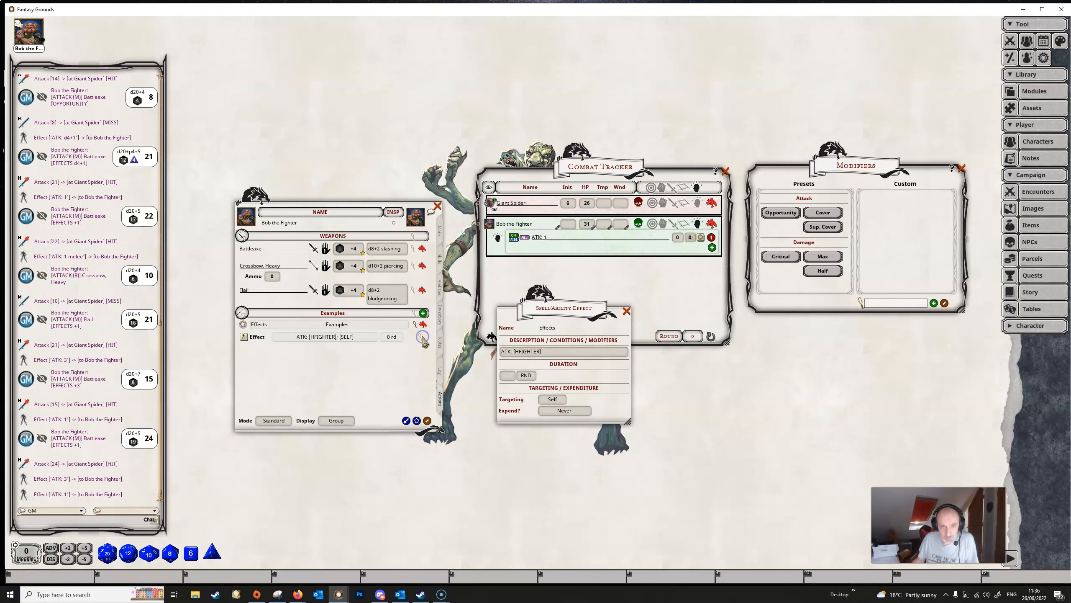
pyautogui.click(518, 352)
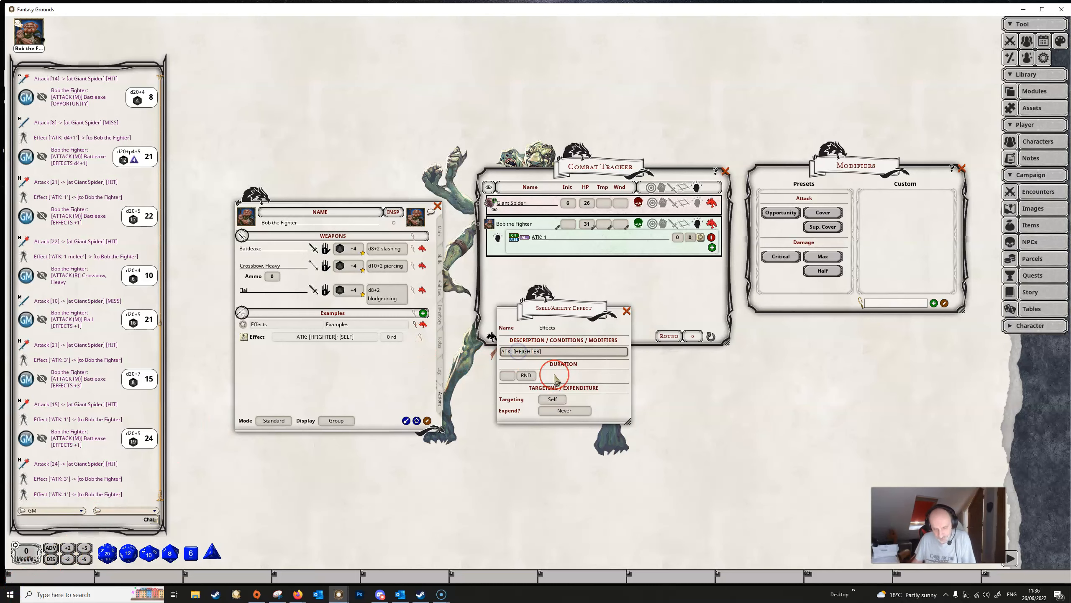
pyautogui.press('Delete')
pyautogui.press('Delete')
pyautogui.press('Delete')
pyautogui.press('Delete')
pyautogui.press('Delete')
pyautogui.press('Delete')
pyautogui.press('Delete')
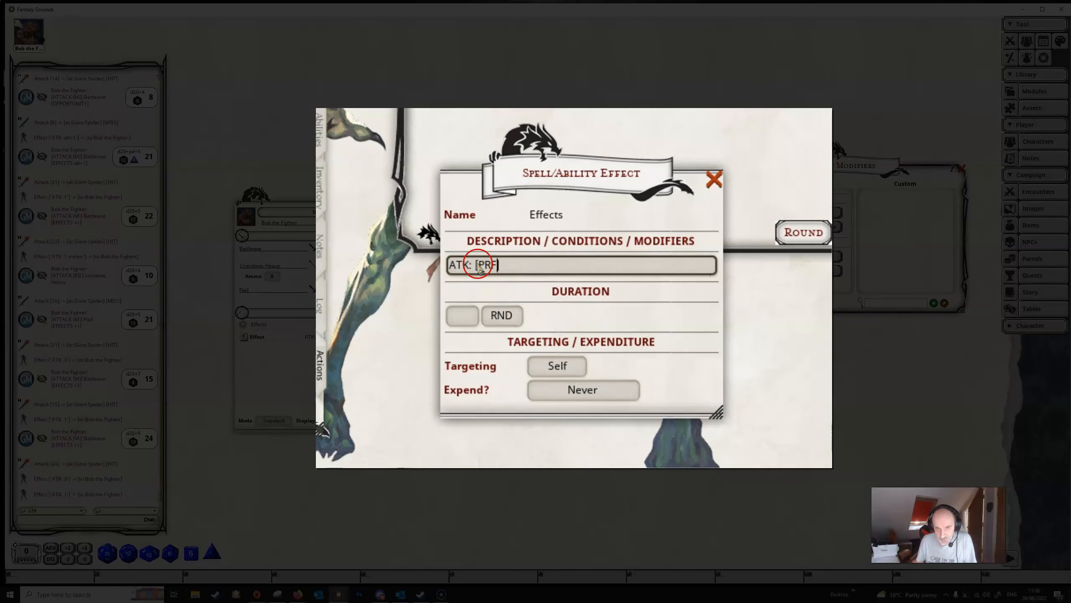
pyautogui.press('BackSpace')
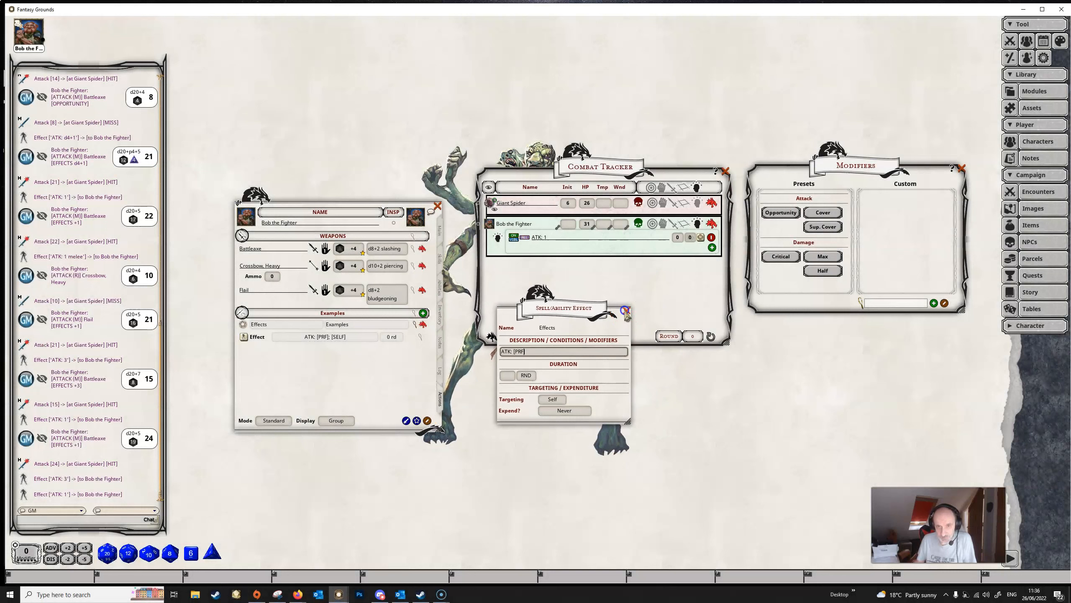
pyautogui.click(714, 179)
# Step: Replace Bob the Fighter's active effect with the proficiency-based one and compare it with the proficiency bonus on his character sheet
pyautogui.click(711, 238)
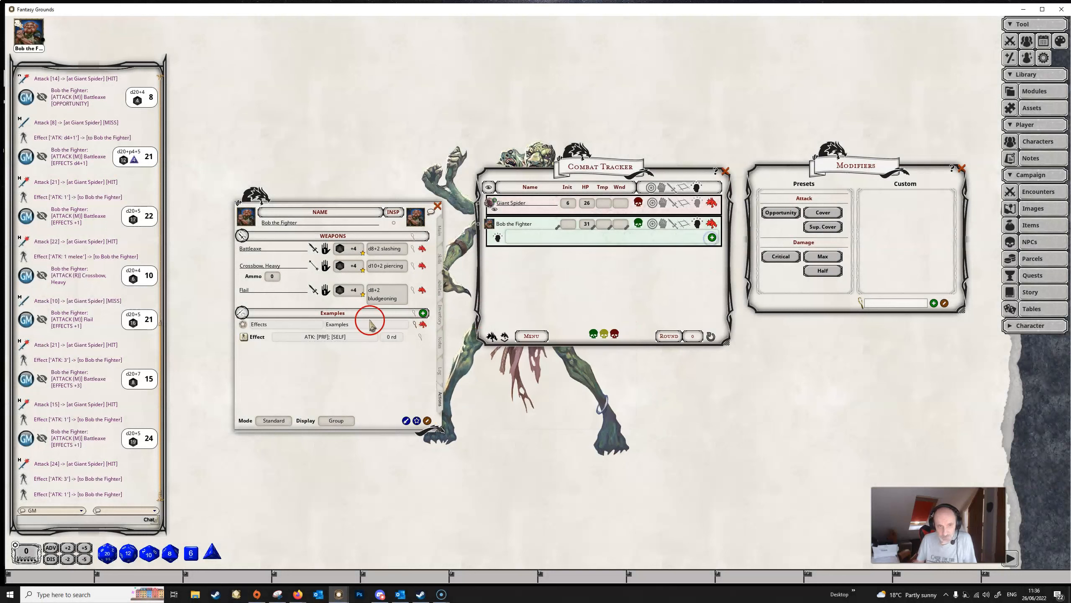
pyautogui.click(244, 337)
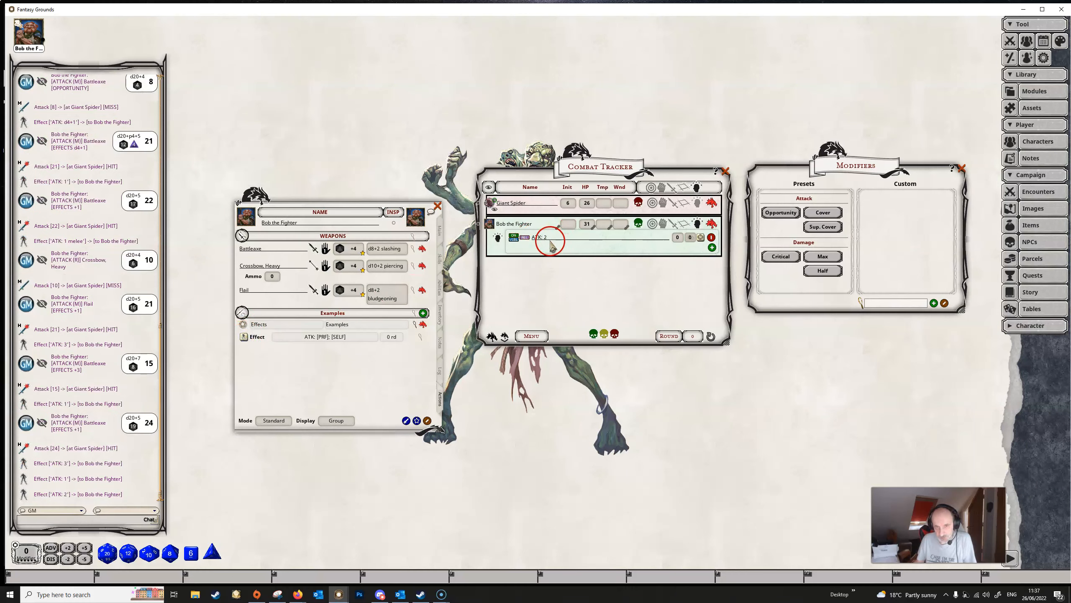
pyautogui.click(440, 232)
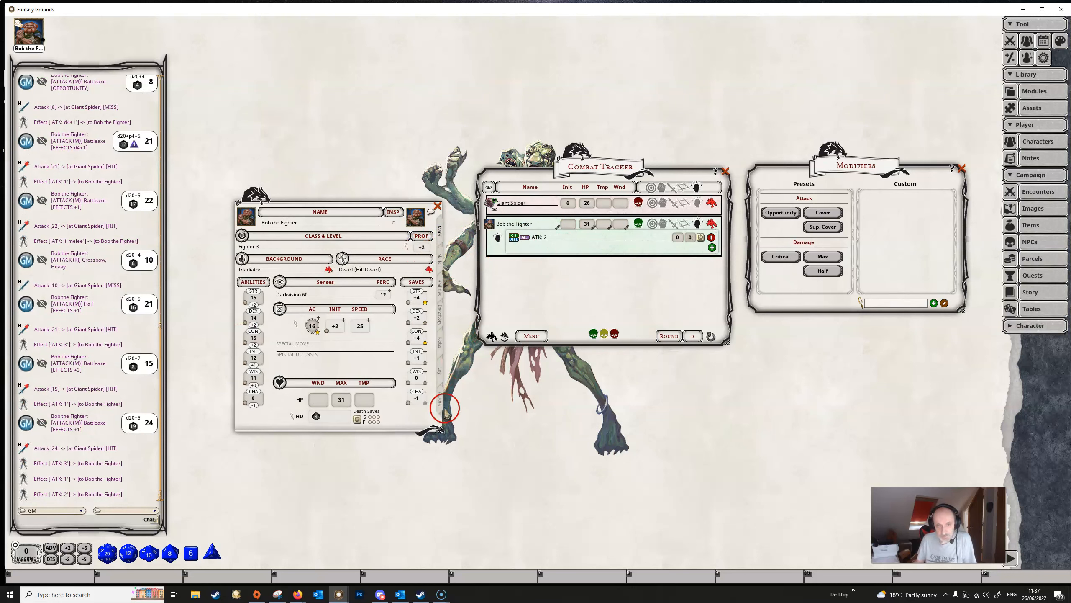
pyautogui.click(440, 401)
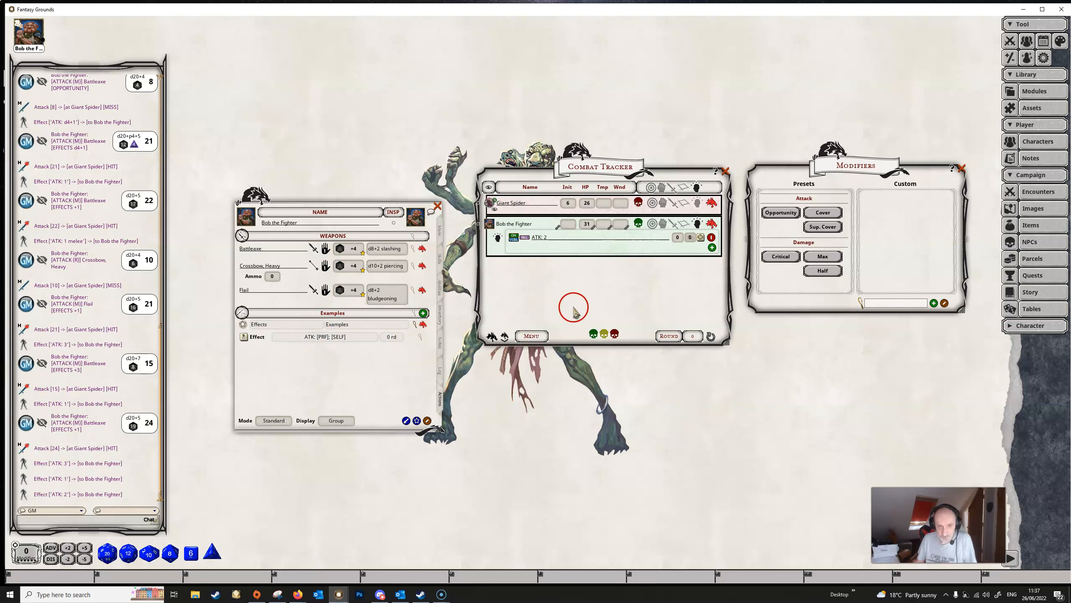
# Step: Change the power's effect to ATK: [PRF], opportunity and replace the active effect on Bob the Fighter with it
pyautogui.click(421, 340)
pyautogui.click(537, 352)
pyautogui.write(', oppo')
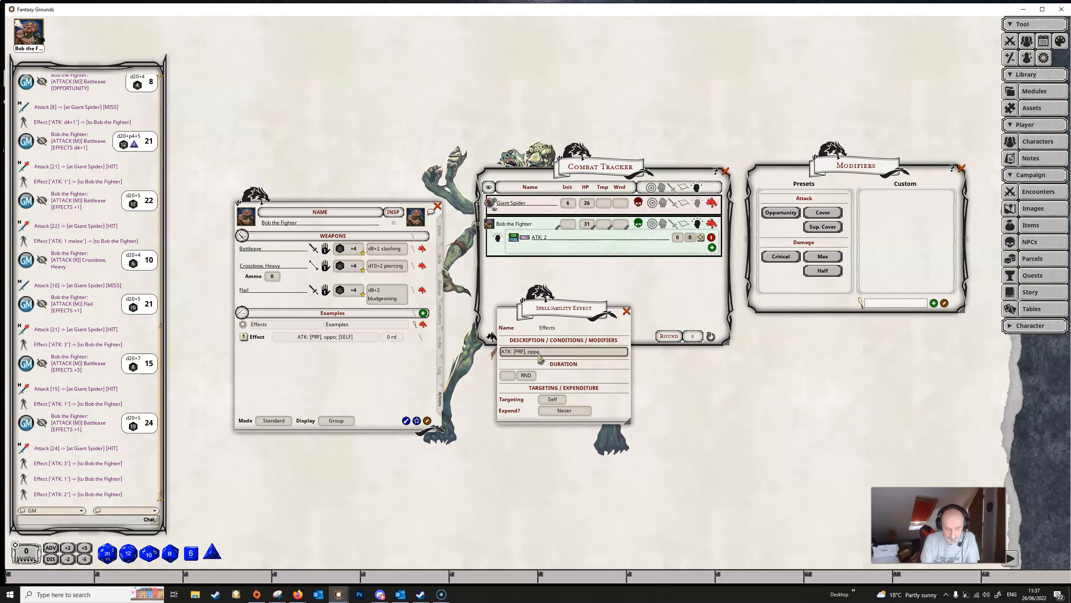
pyautogui.write('rtunity')
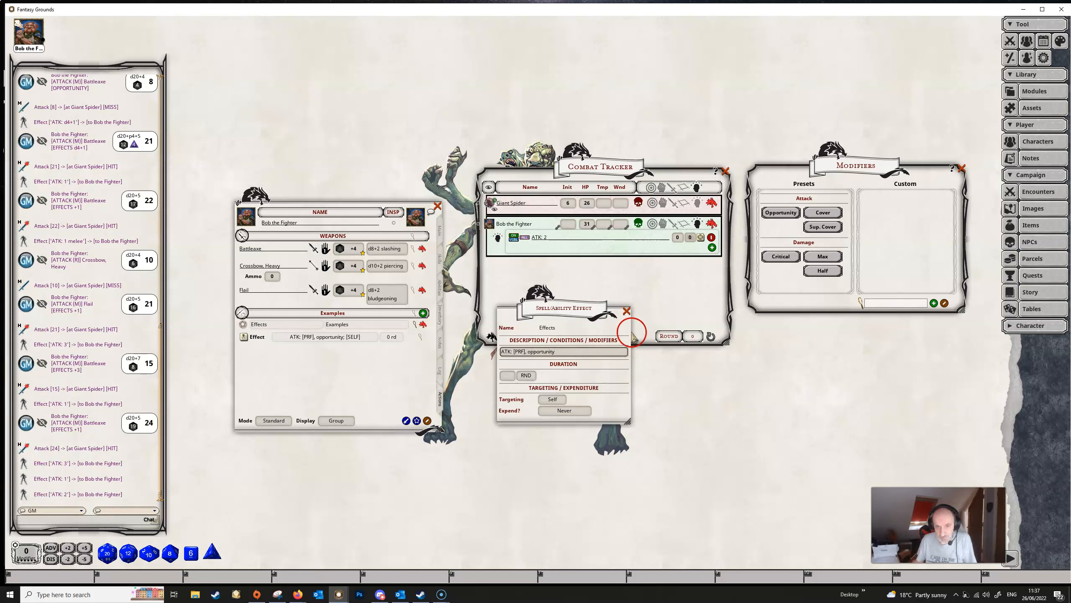
pyautogui.click(627, 311)
pyautogui.click(711, 237)
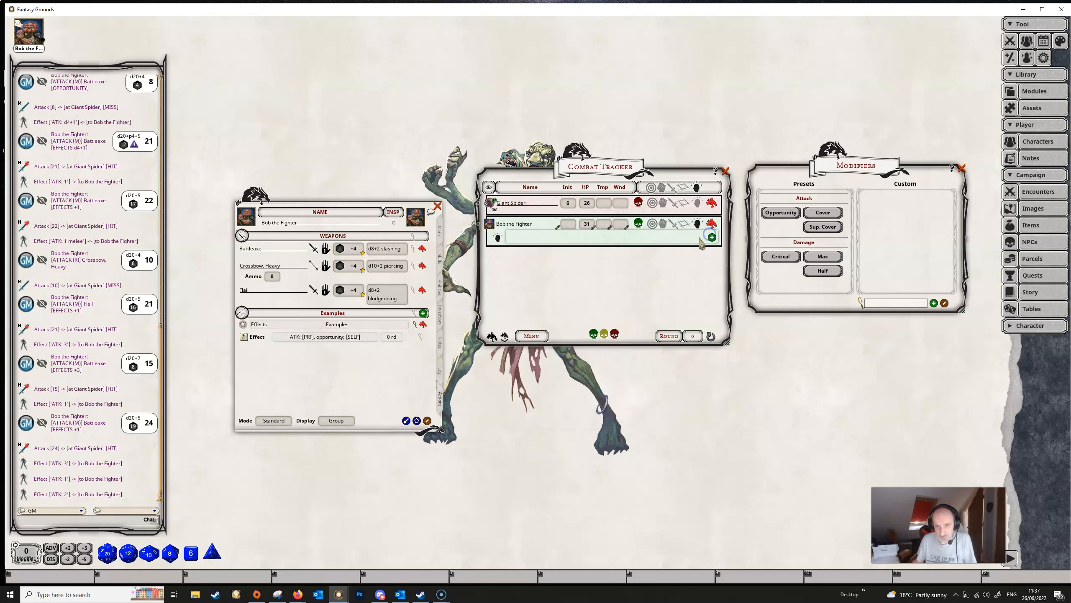
pyautogui.click(244, 337)
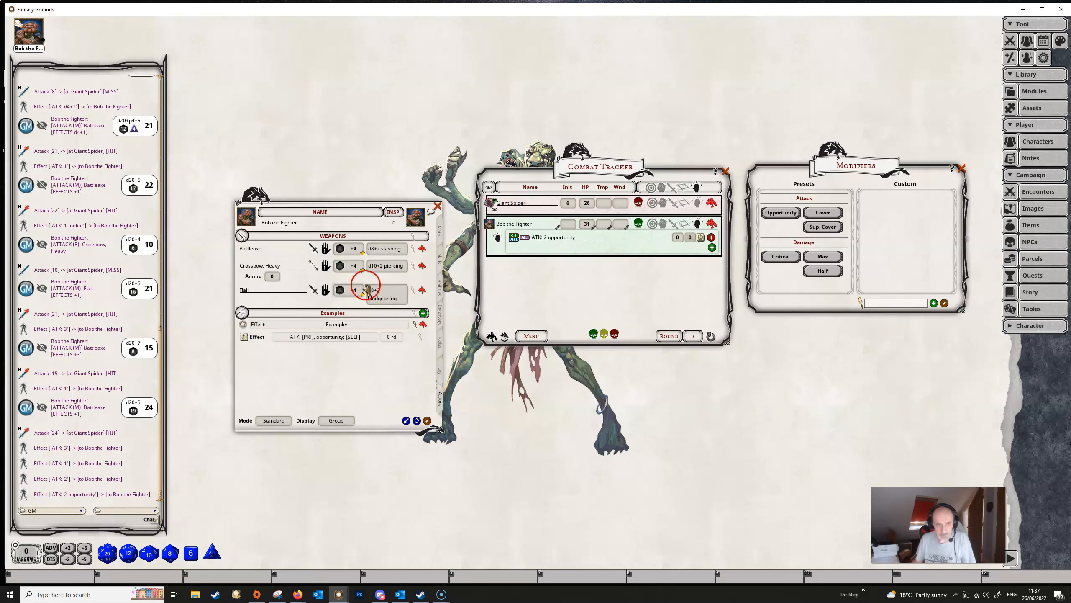
# Step: Test the opportunity effect on the Giant Spider with a Battleaxe opportunity attack and a normal Flail attack
pyautogui.press('shift')
pyautogui.moveTo(352, 251); pyautogui.dragTo(527, 199)
pyautogui.click(618, 417)
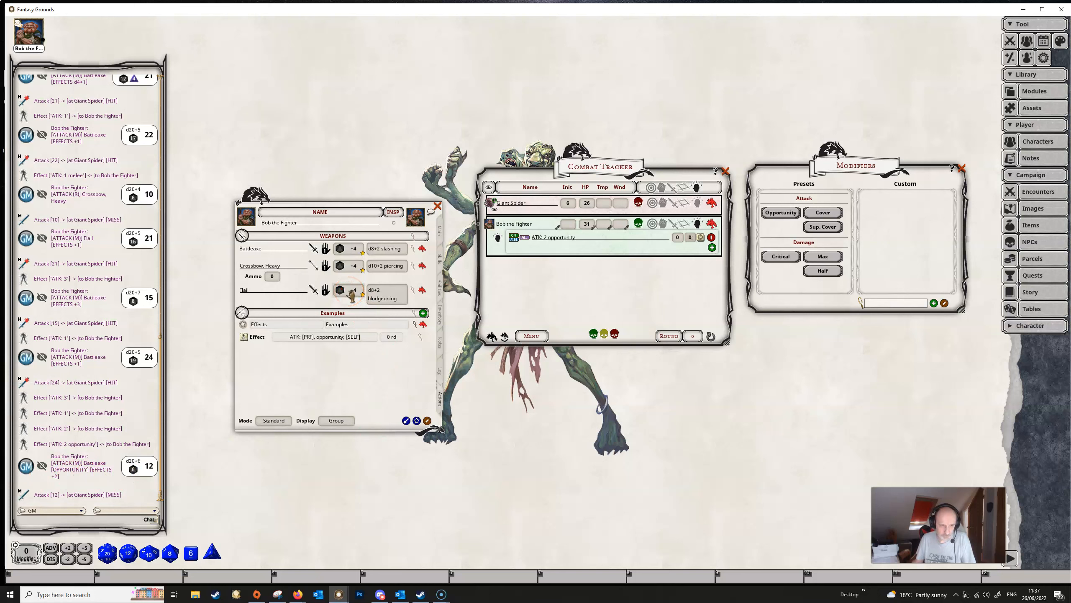
pyautogui.moveTo(519, 215); pyautogui.dragTo(520, 214)
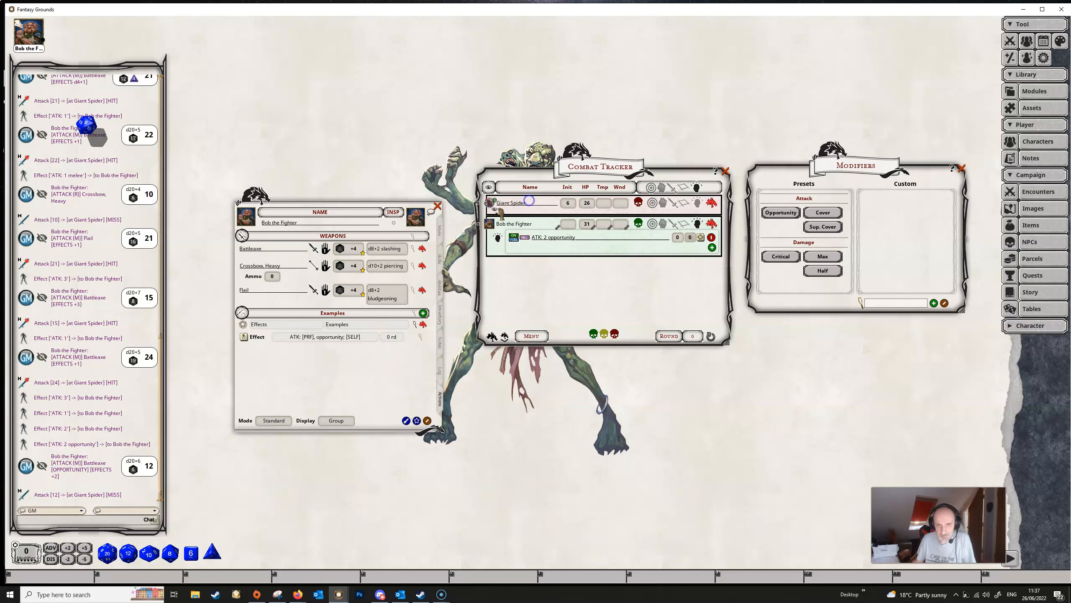